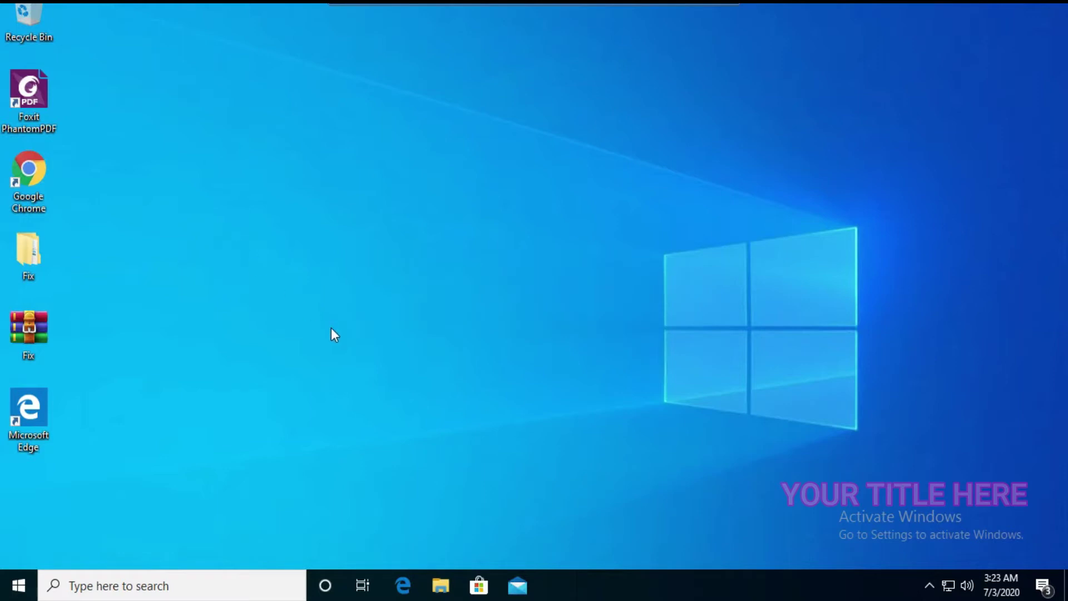
# Check the partition layout of Disk 0 and Disk 1 in Disk Management, then close it
pyautogui.rightClick(36, 576)
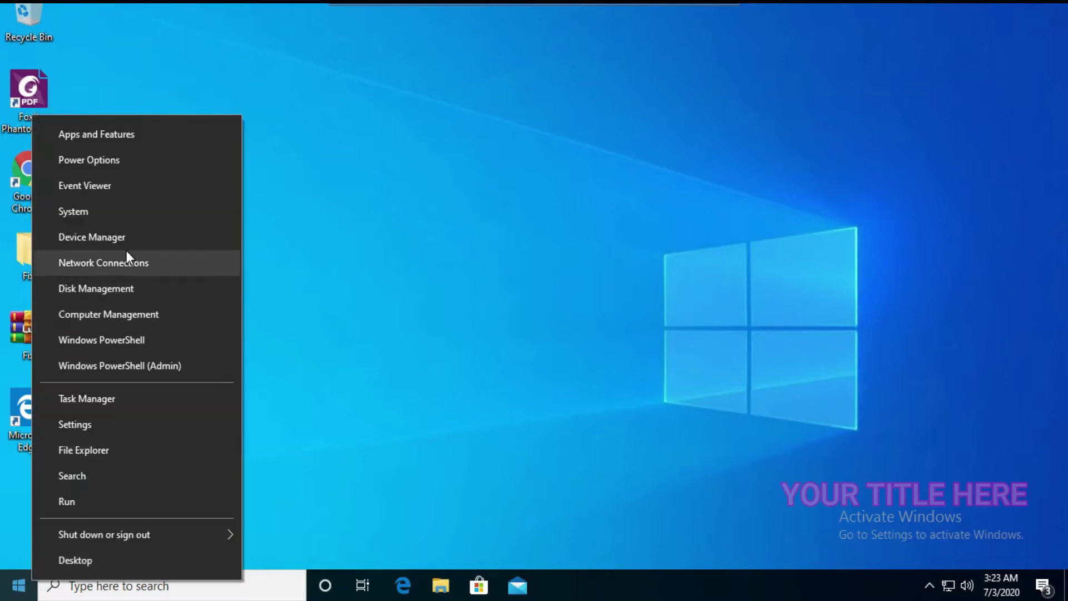
pyautogui.click(148, 290)
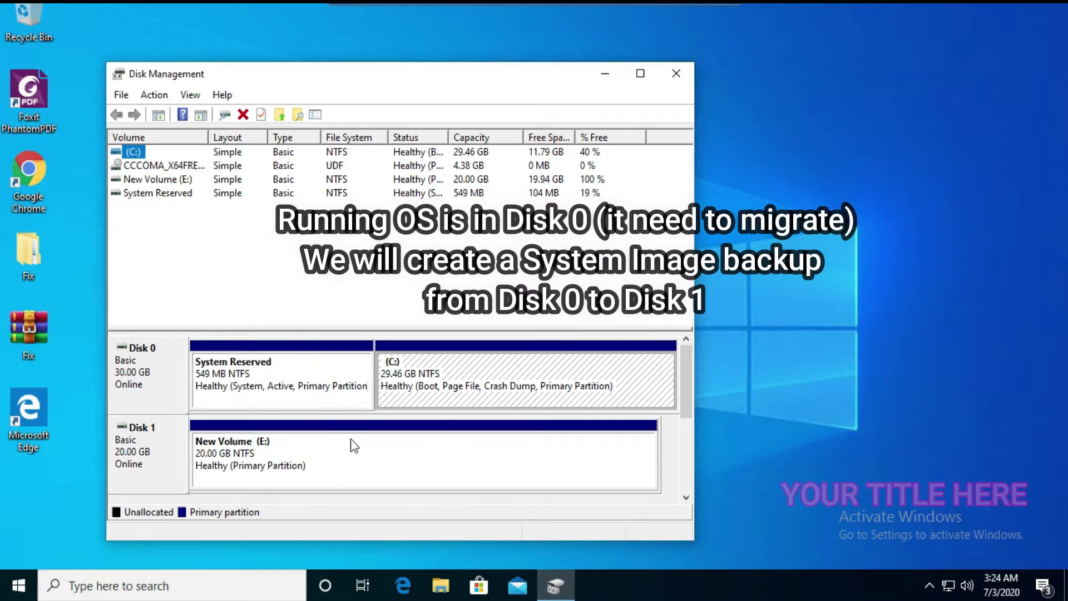
pyautogui.click(410, 460)
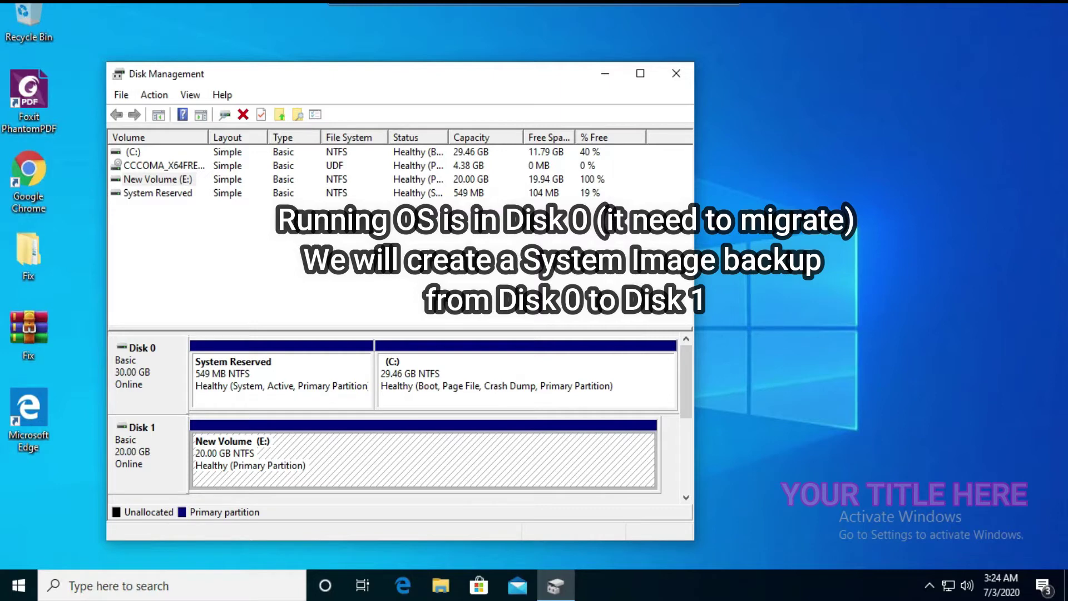
pyautogui.click(678, 75)
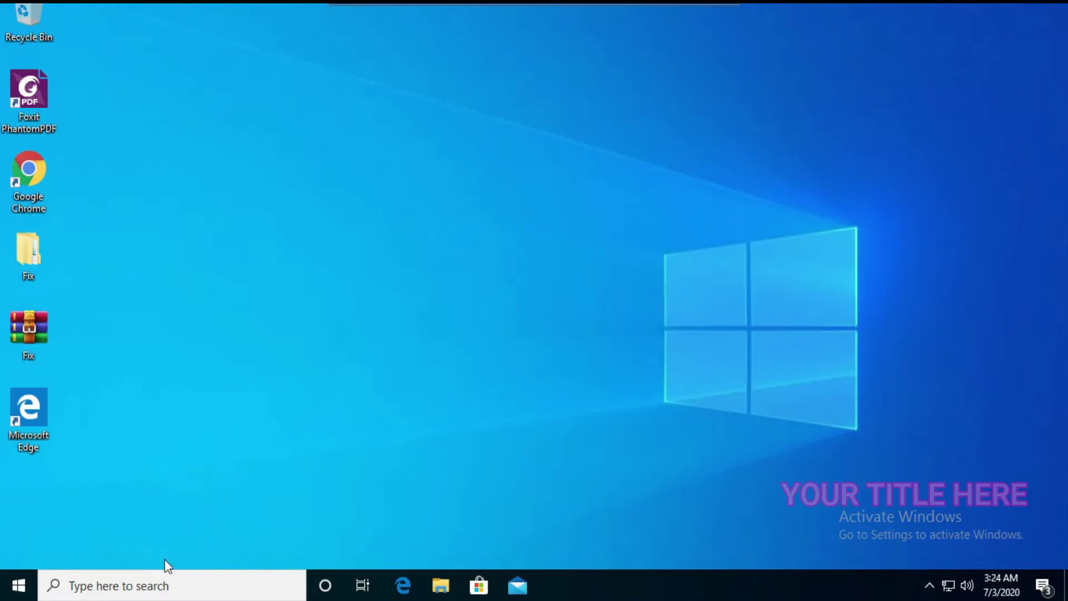
# Find Control Panel through Windows search and open Backup and Restore (Windows 7)
pyautogui.click(131, 584)
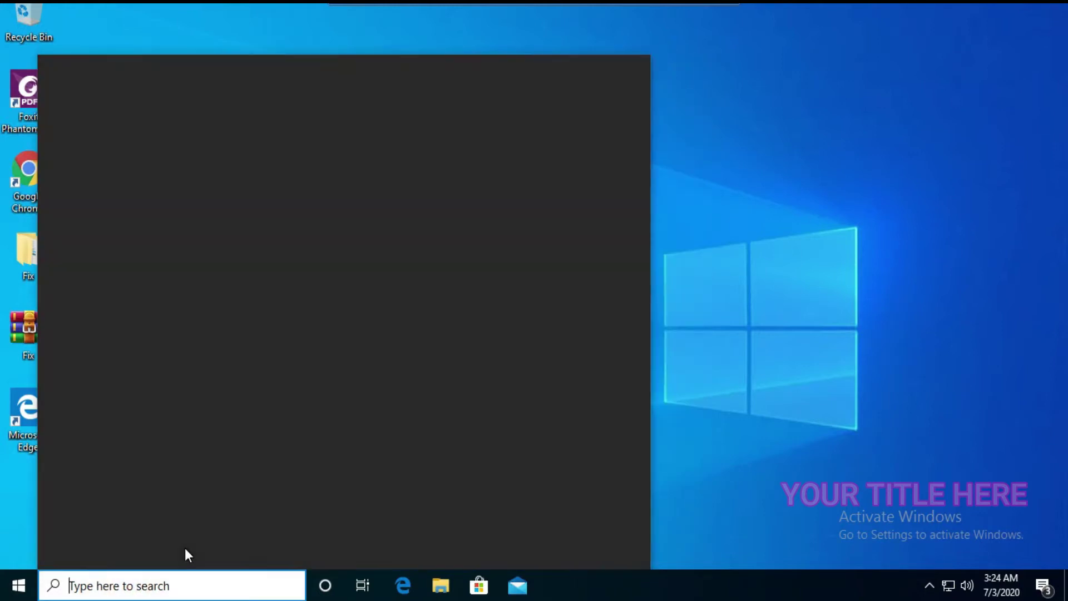
pyautogui.write('co')
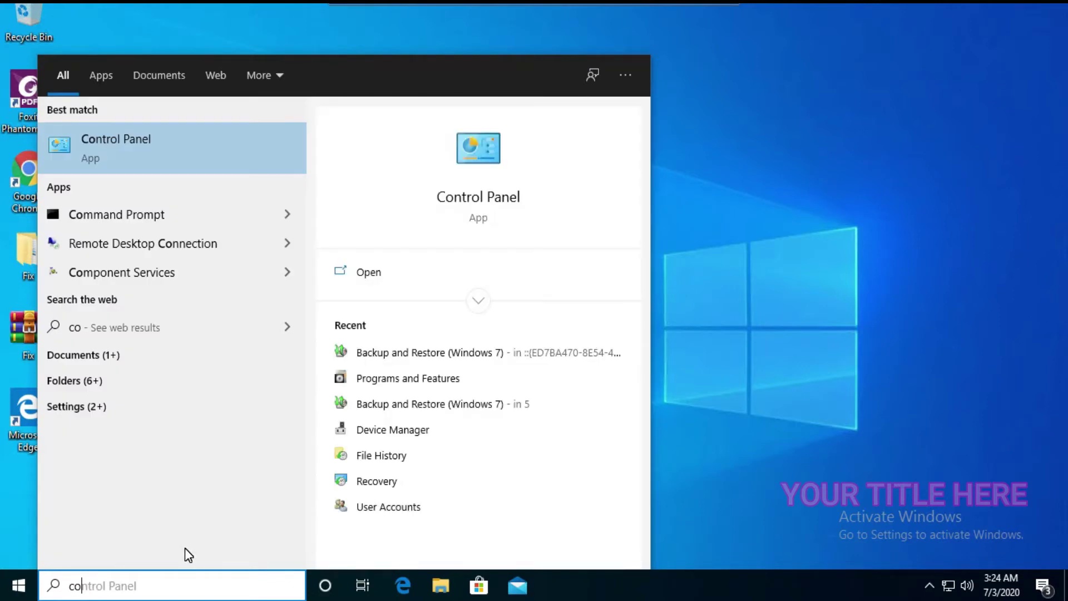
pyautogui.click(164, 151)
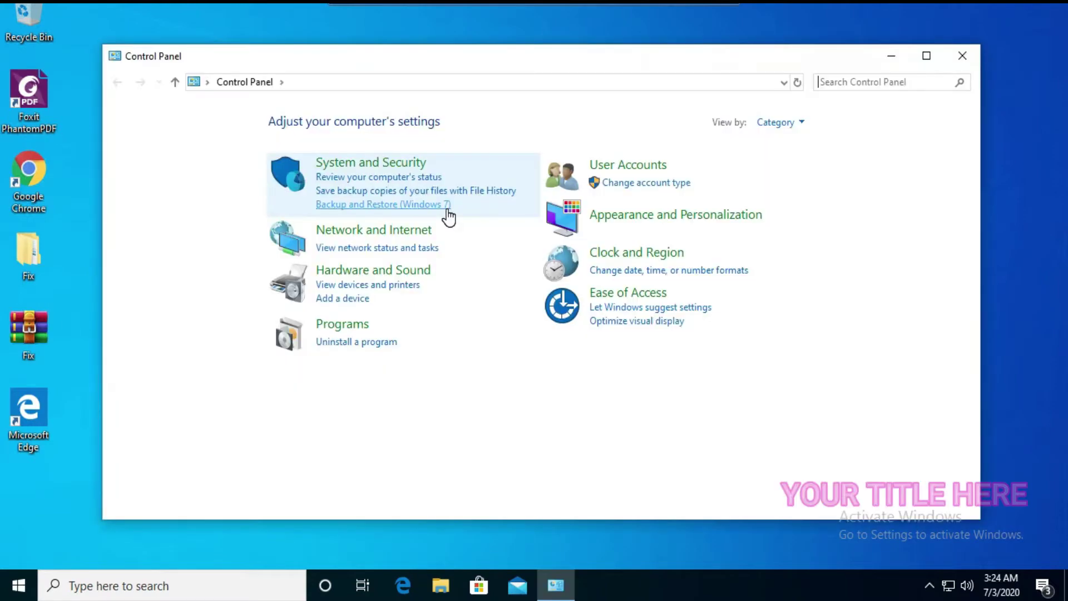
pyautogui.click(382, 206)
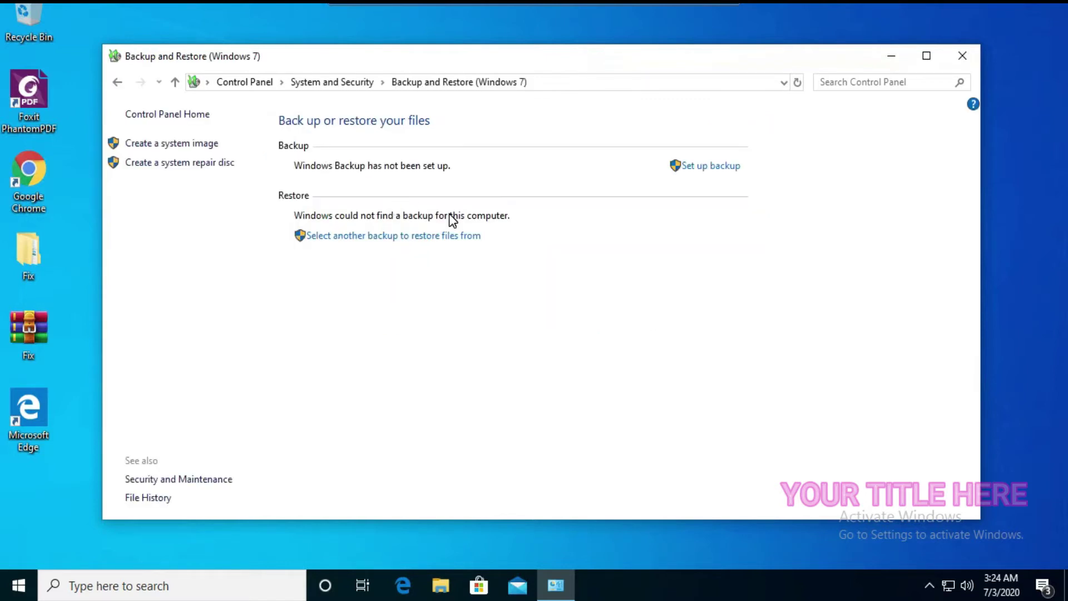
# Start a system image backup of the System Reserved and C: drives onto the hard disk New Volume (E:)
pyautogui.click(194, 144)
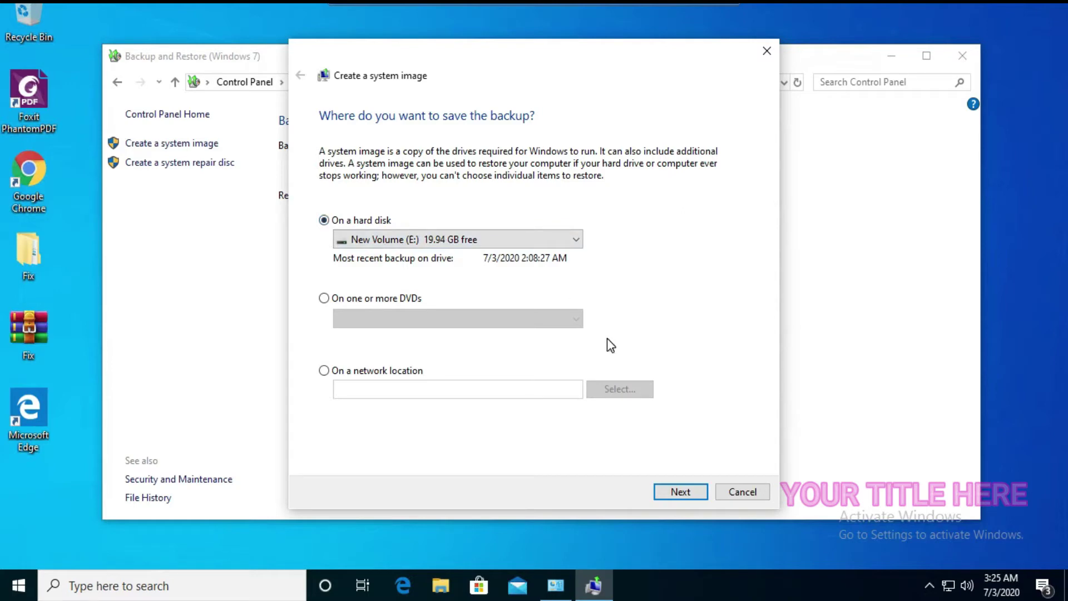
pyautogui.click(678, 493)
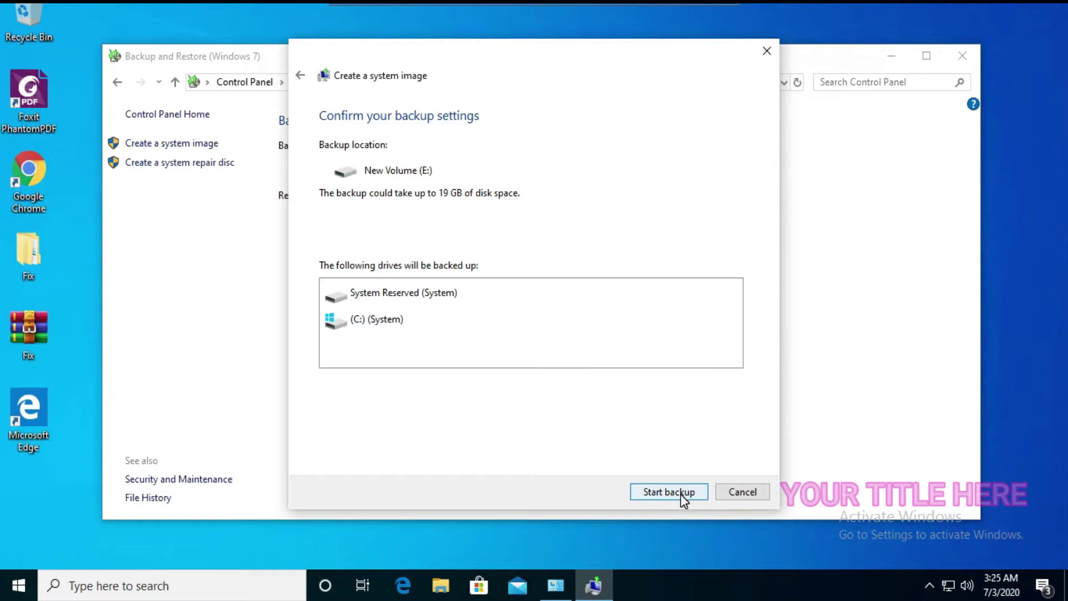
pyautogui.click(680, 493)
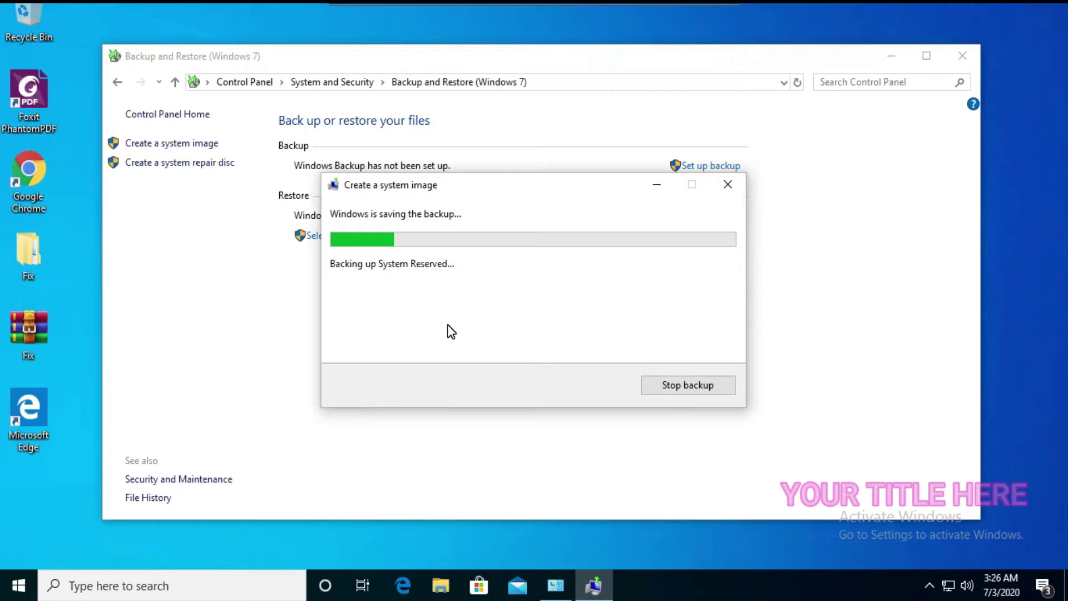
# Decline creating a system repair disc and close the finished backup along with Backup and Restore
pyautogui.click(74, 117)
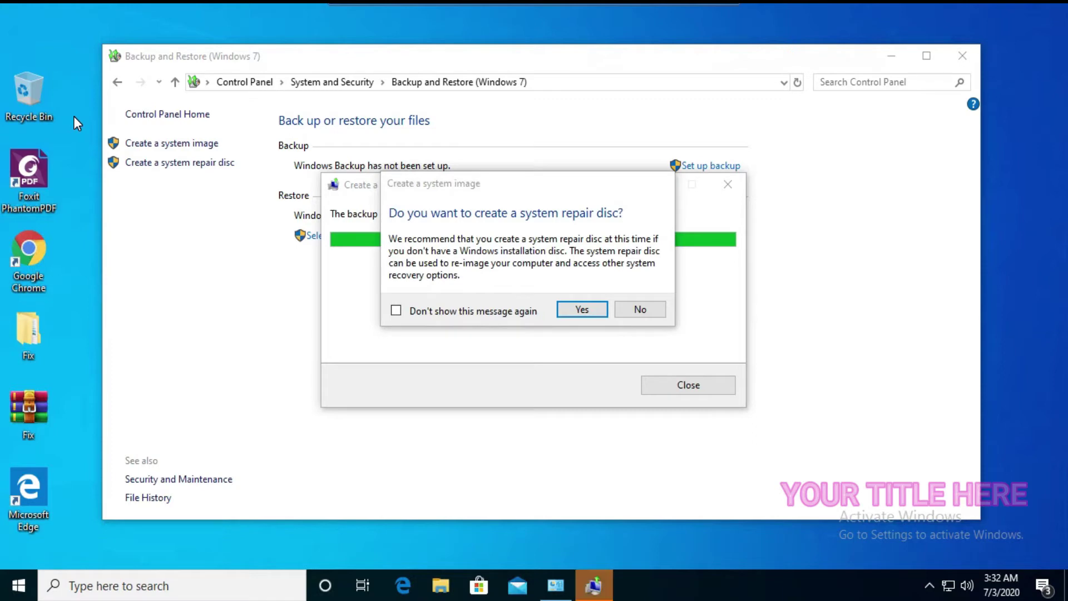
pyautogui.click(640, 310)
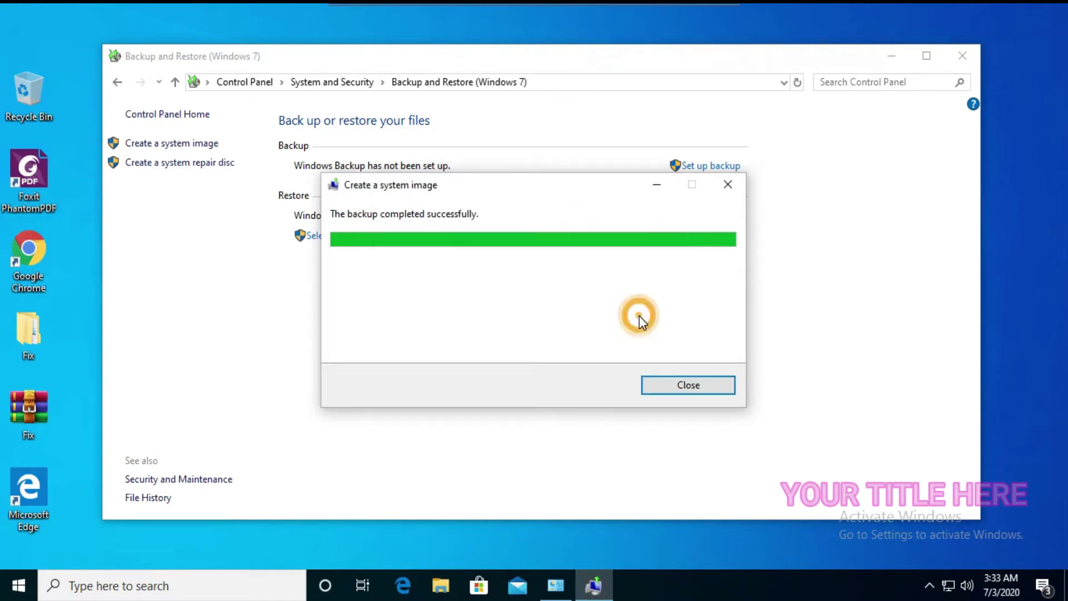
pyautogui.click(688, 385)
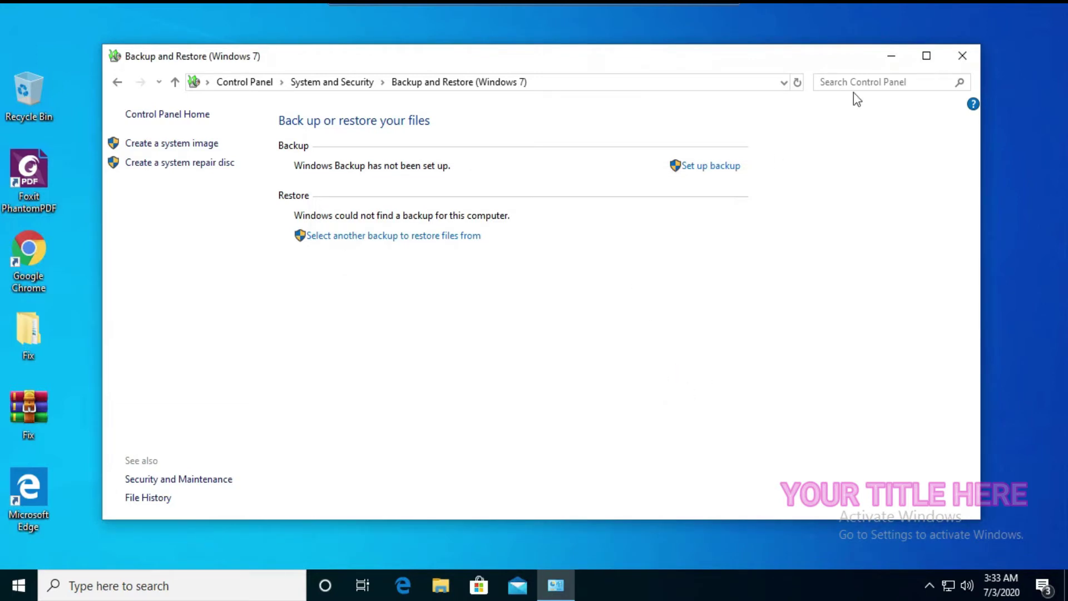
pyautogui.click(962, 56)
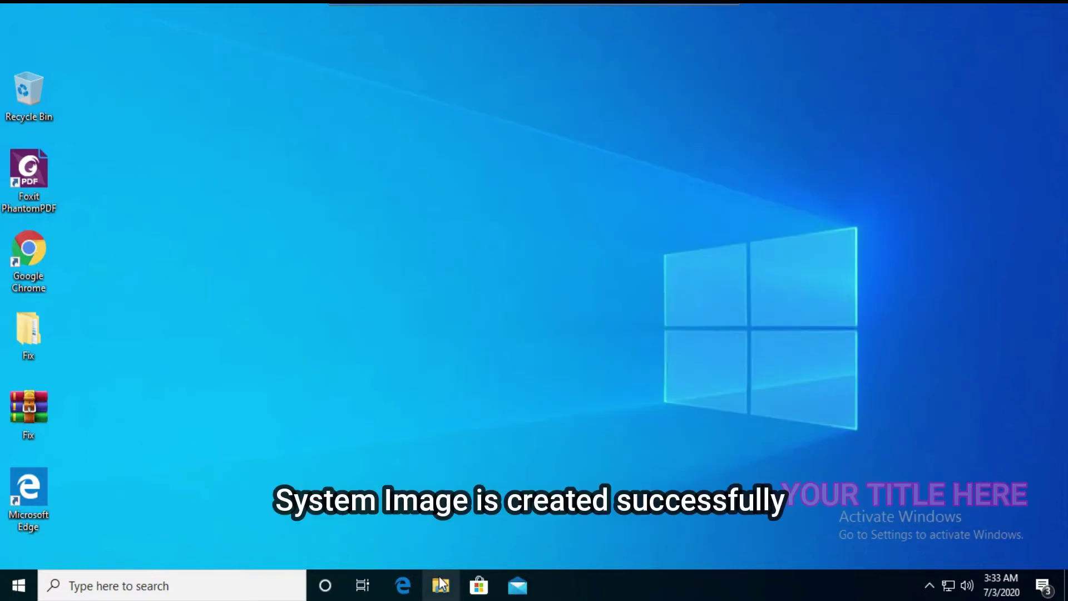
# Check the drives under This PC in File Explorer, including New Volume (E:), and close the window
pyautogui.press('super+e')
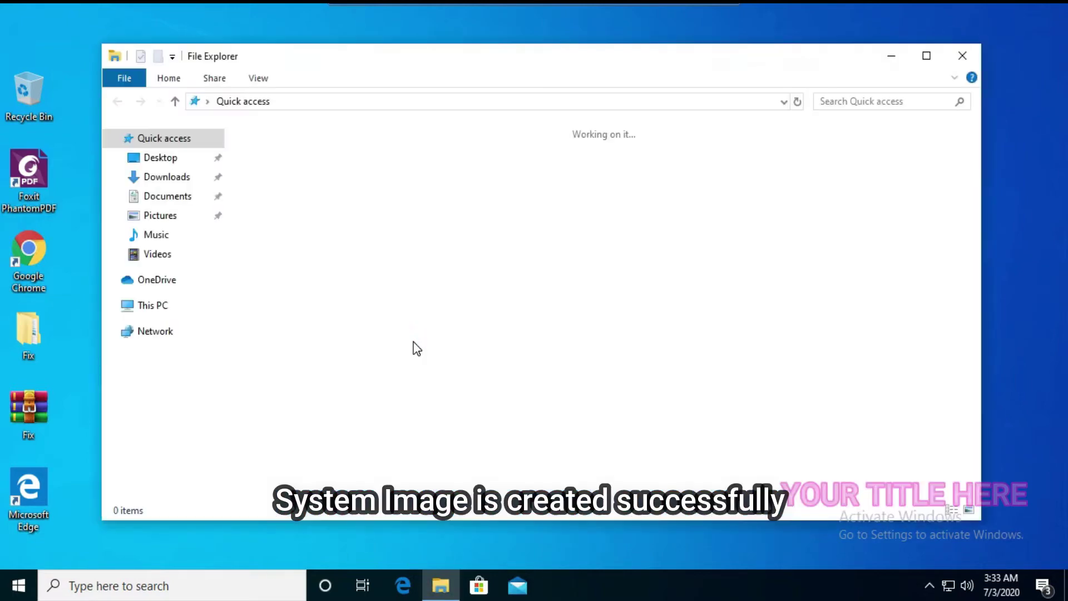
pyautogui.click(161, 309)
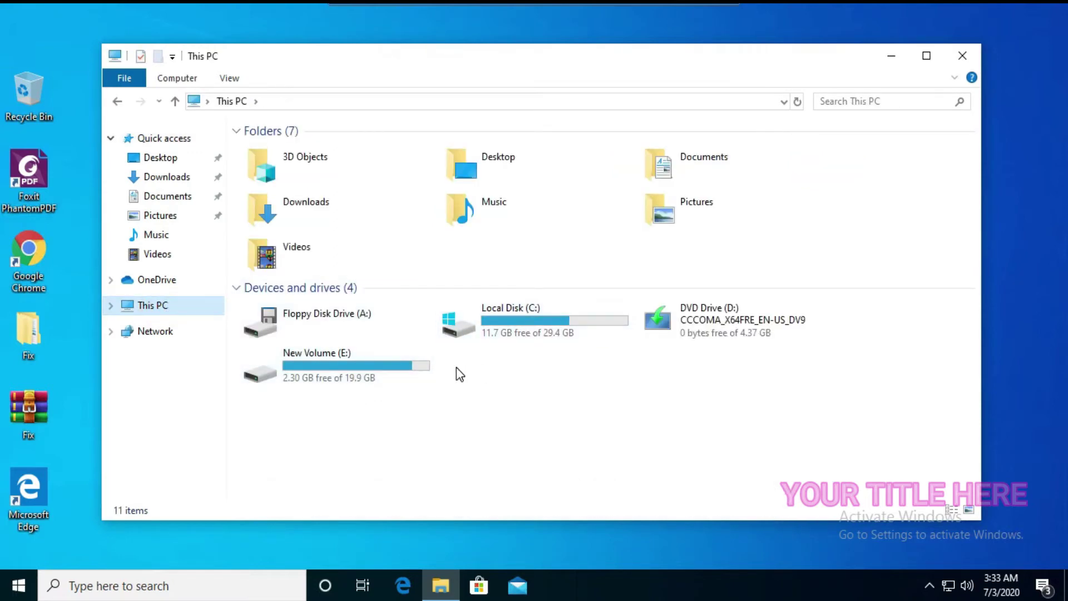
pyautogui.click(963, 56)
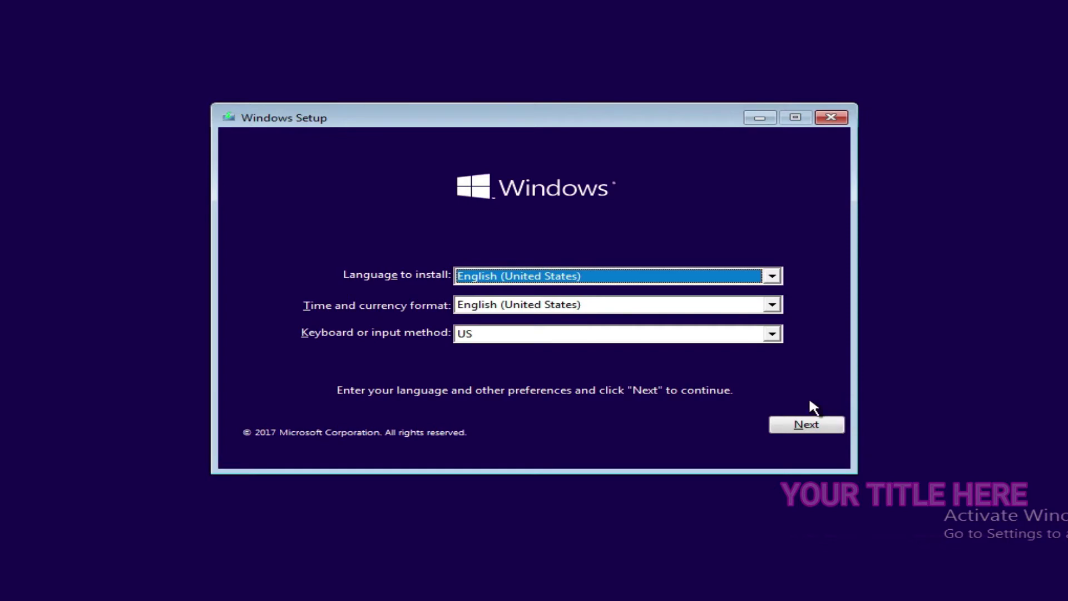
# Accept the Windows Setup language defaults and open the Command Prompt from the computer repair options under Troubleshoot
pyautogui.click(805, 425)
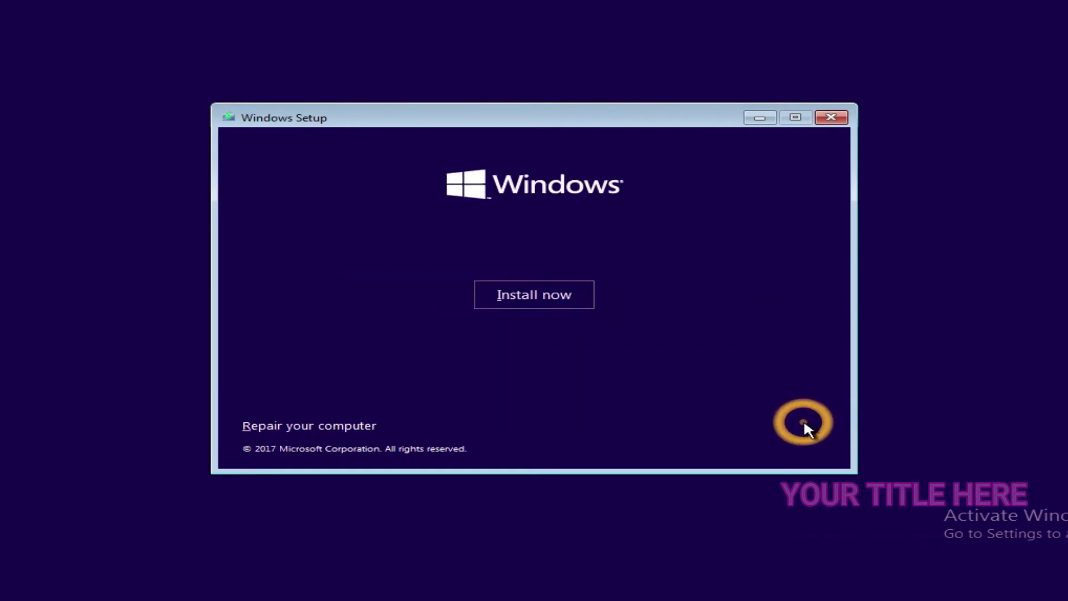
pyautogui.click(329, 424)
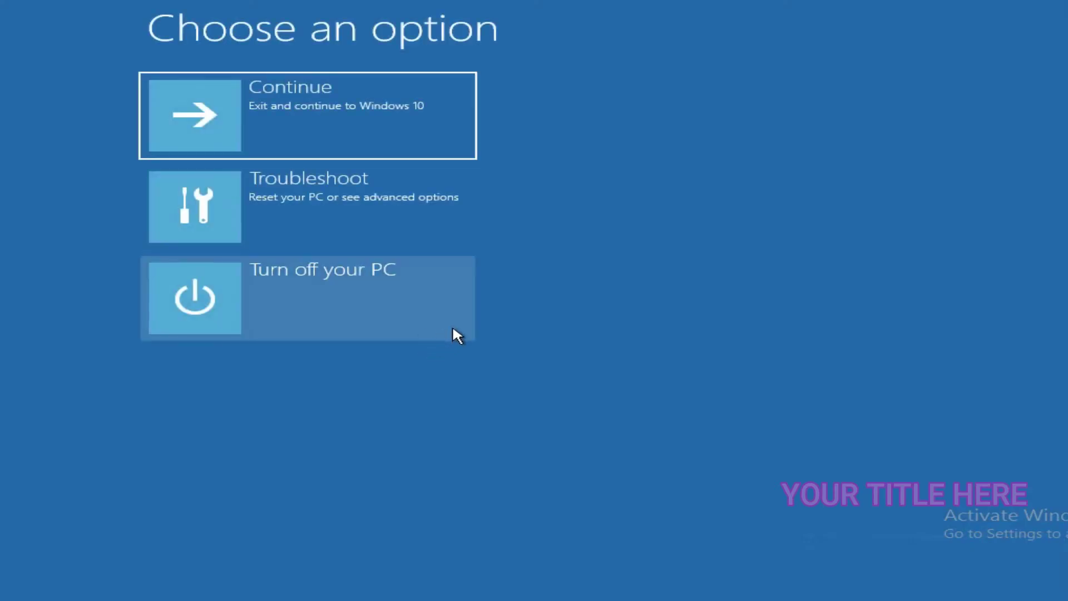
pyautogui.click(334, 208)
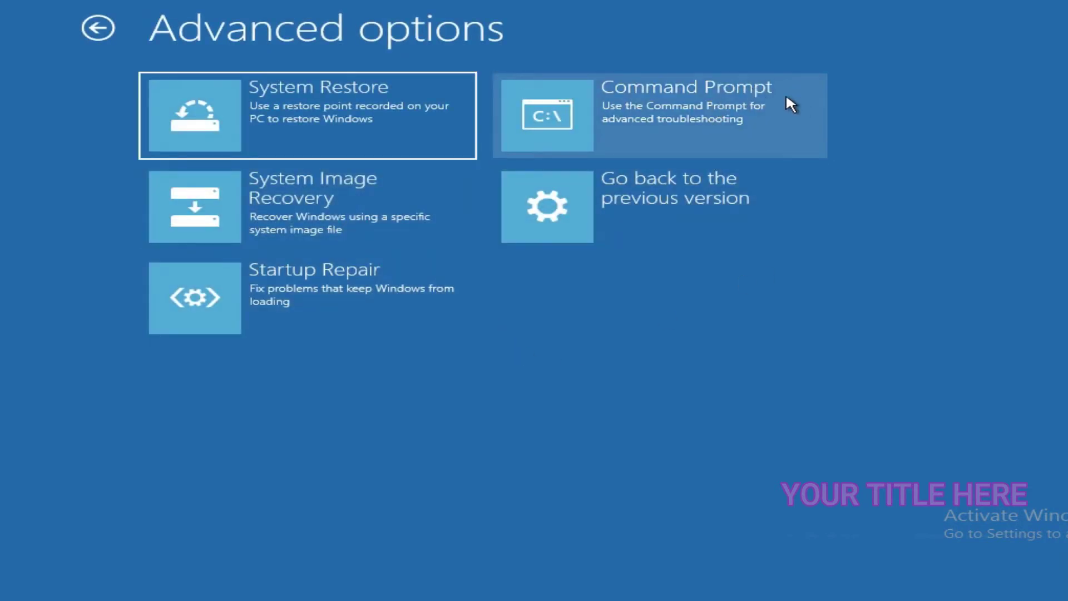
pyautogui.click(699, 112)
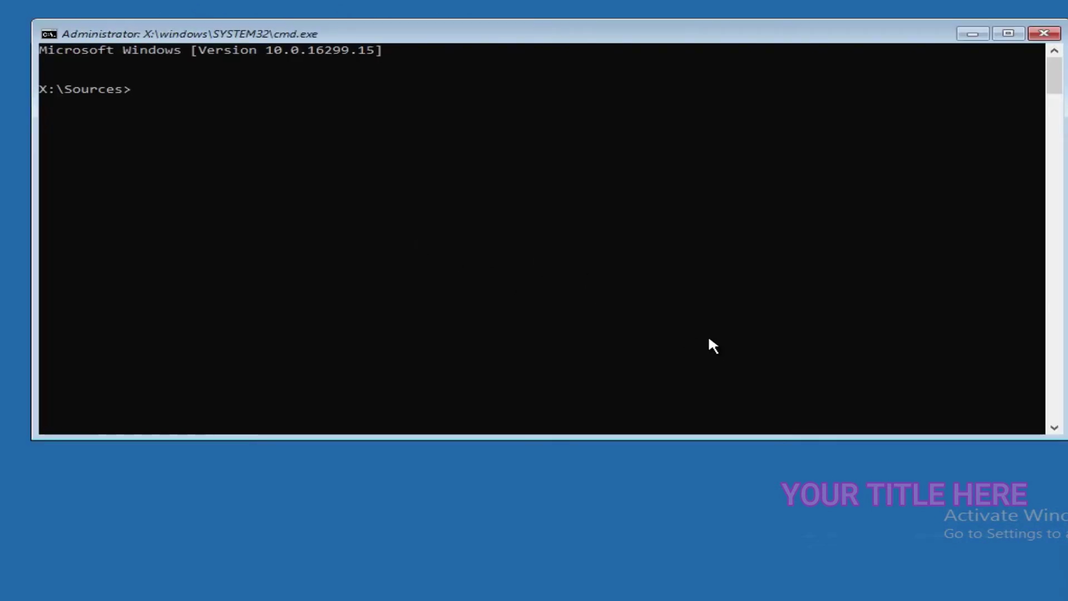
# Start diskpart and run "list disk" to examine the Disk 0 and Disk 1 entries
pyautogui.write('diskpart')
pyautogui.press('Return')
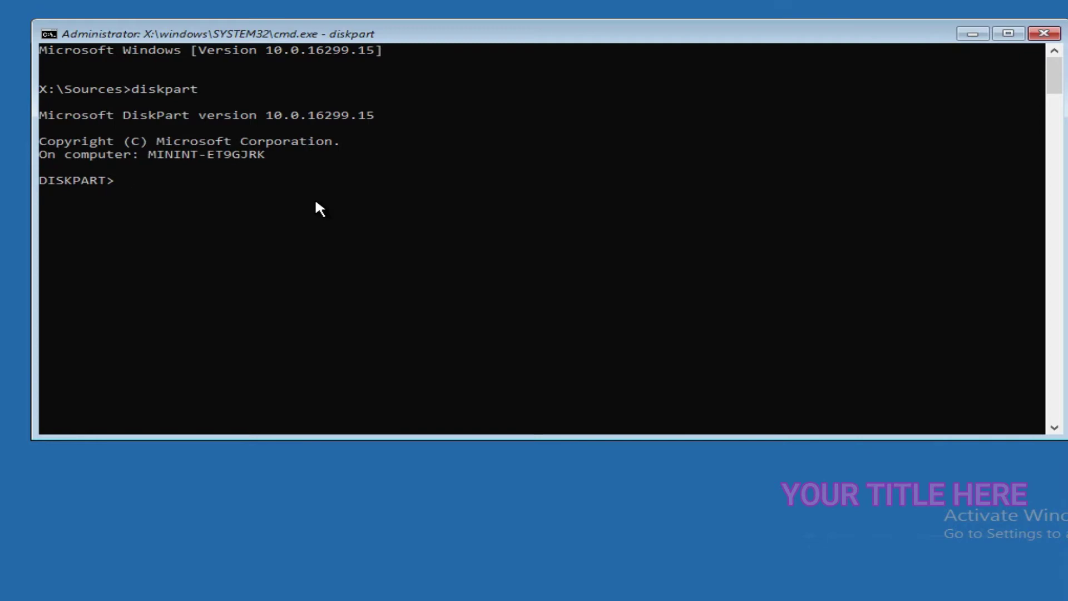
pyautogui.write('list')
pyautogui.write(' di')
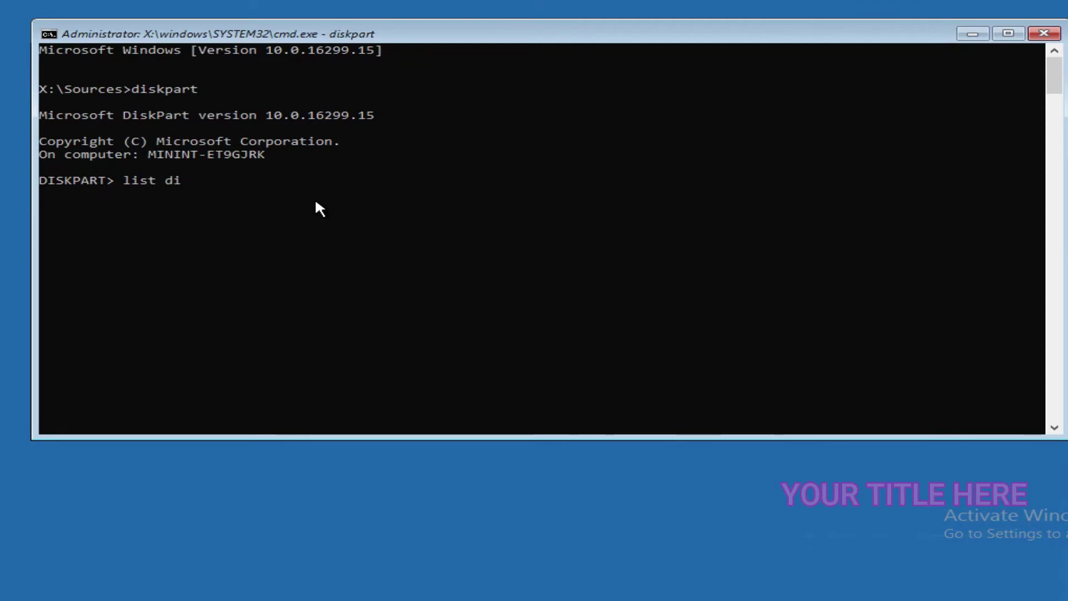
pyautogui.write('sk')
pyautogui.press('Return')
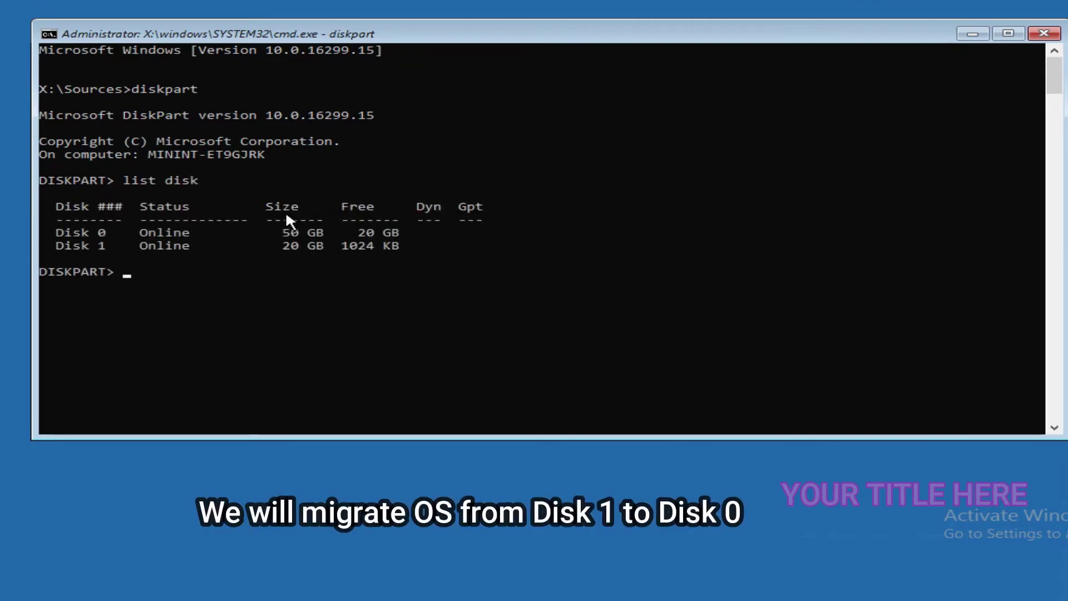
pyautogui.moveTo(51, 233); pyautogui.dragTo(354, 234)
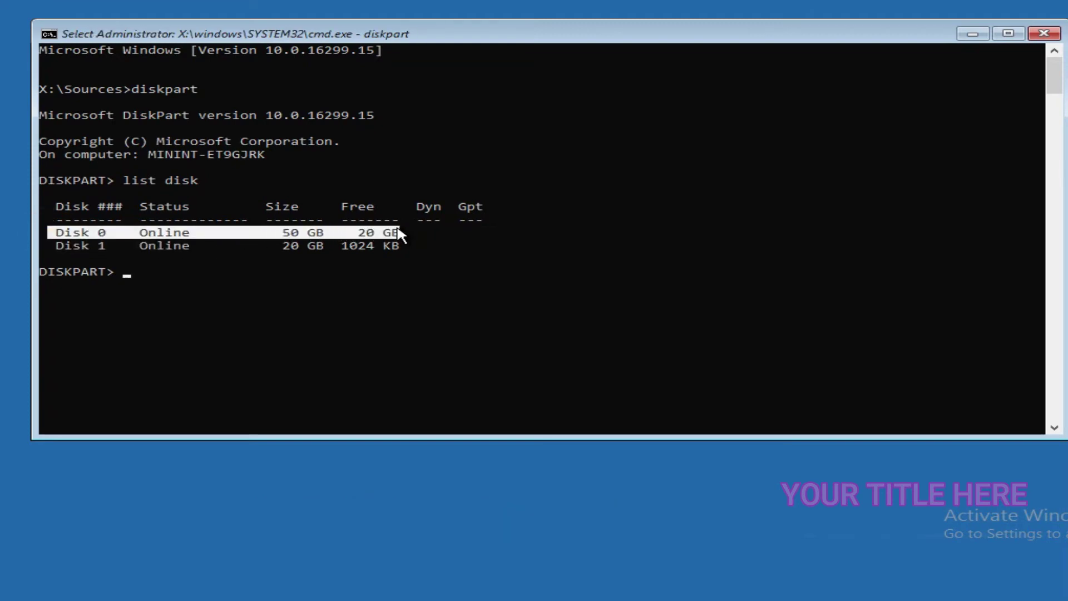
pyautogui.moveTo(52, 244); pyautogui.dragTo(412, 252)
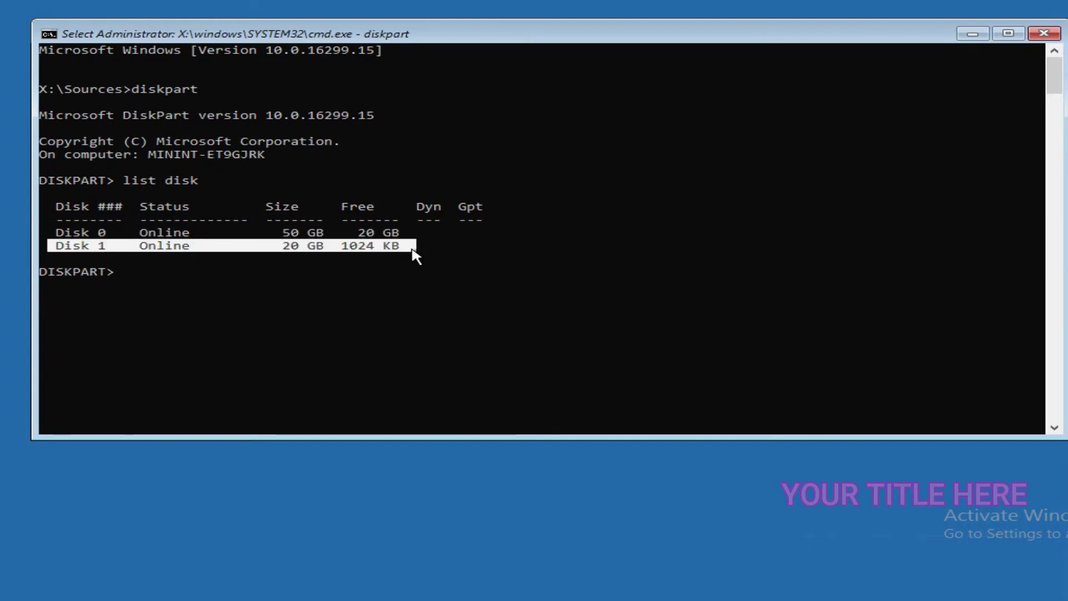
pyautogui.click(250, 286)
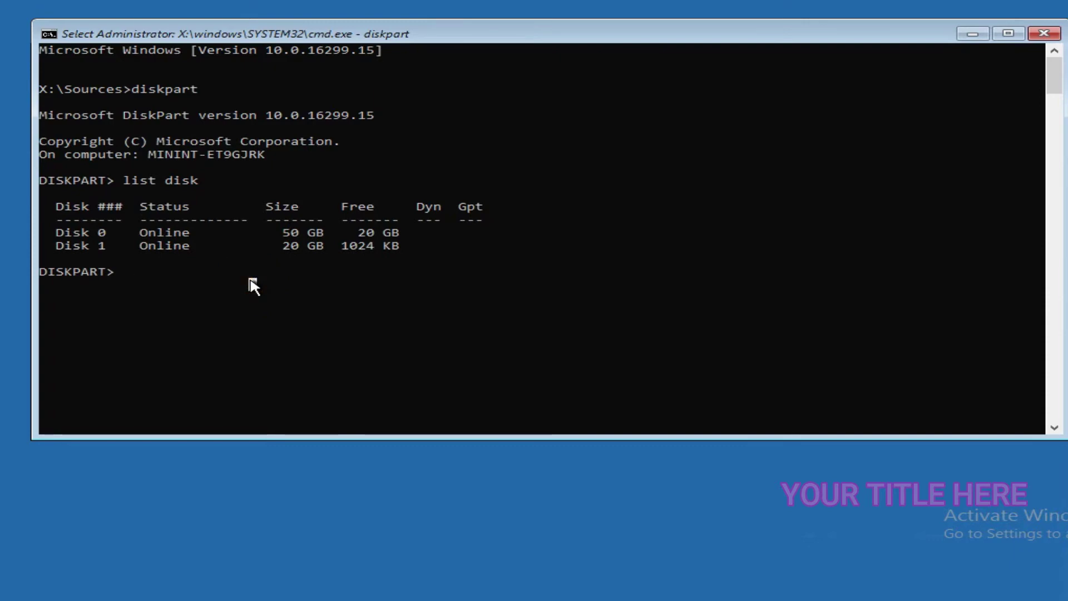
# Select the target disk in DiskPart with "select disk 0"
pyautogui.write('s')
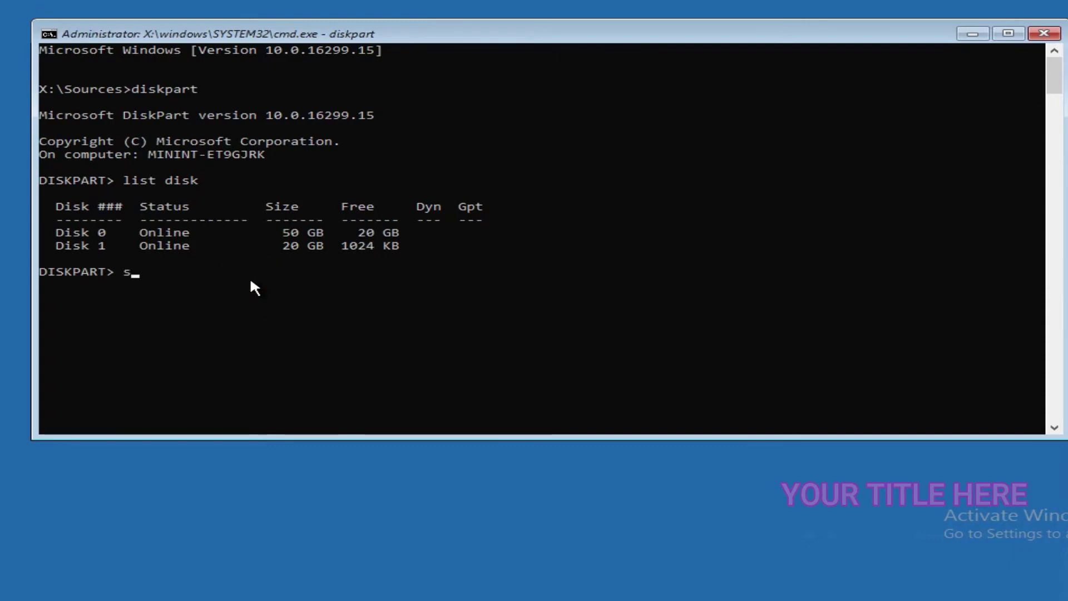
pyautogui.write('elect ')
pyautogui.write('dis')
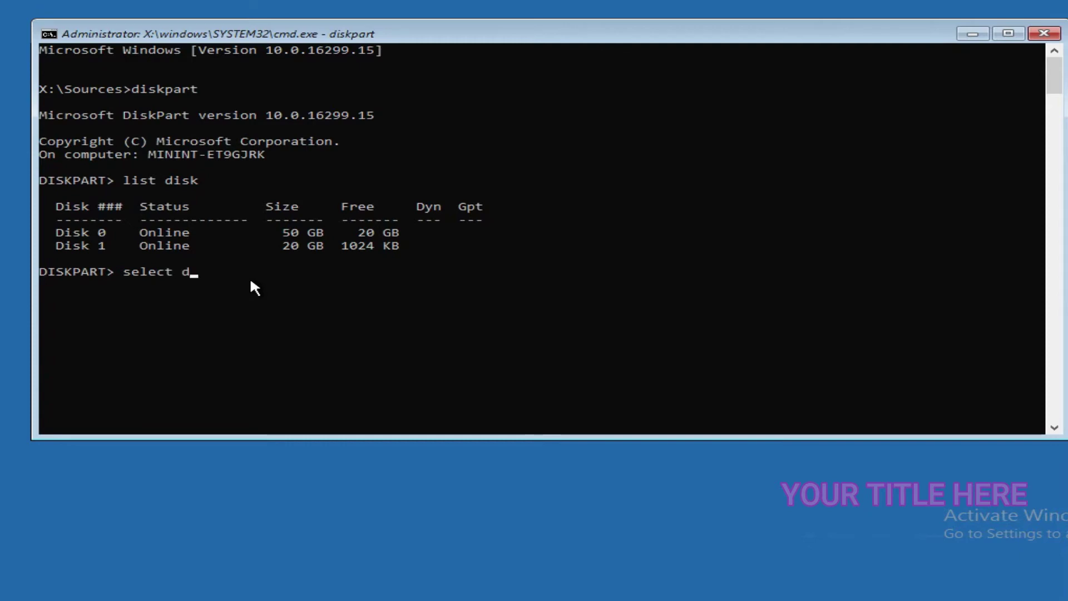
pyautogui.write('k 0')
pyautogui.press('Return')
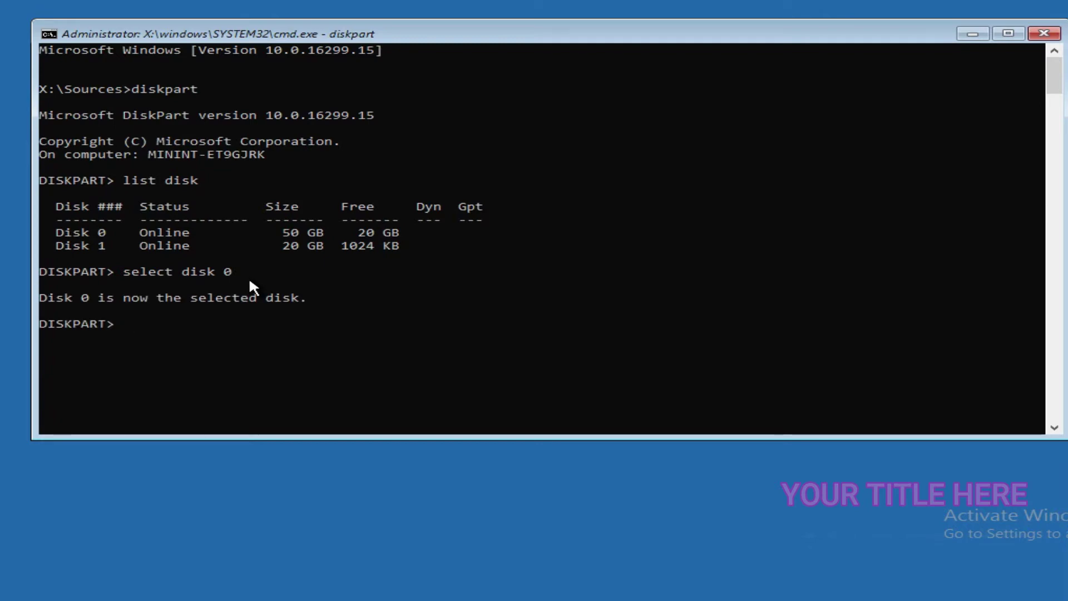
# Erase all partitions from the selected disk with the DiskPart command "clean"
pyautogui.write('clea')
pyautogui.write('n')
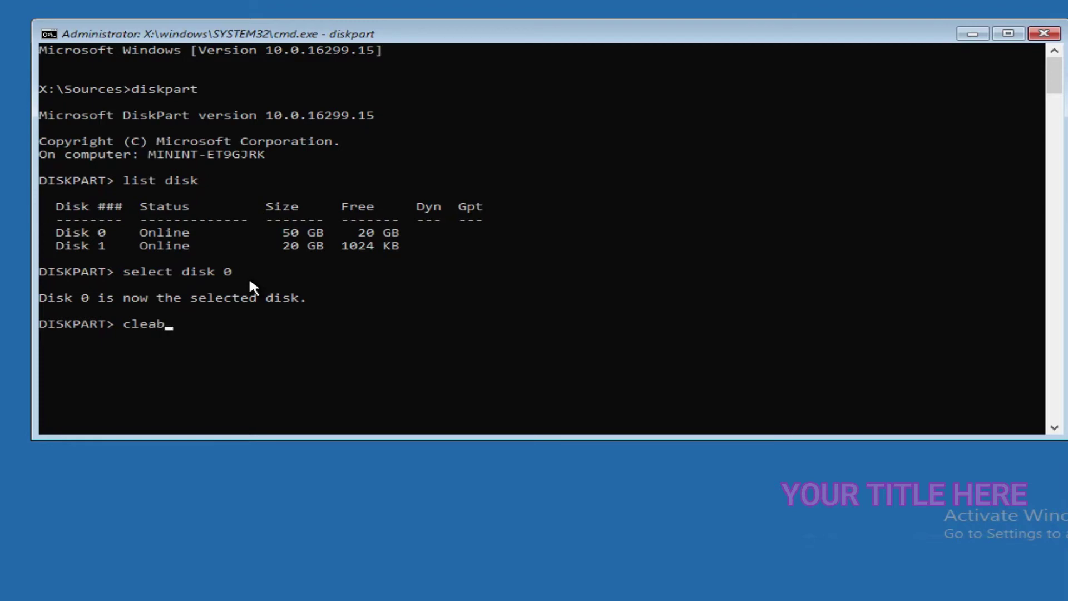
pyautogui.press('BackSpace')
pyautogui.write('n')
pyautogui.press('Return')
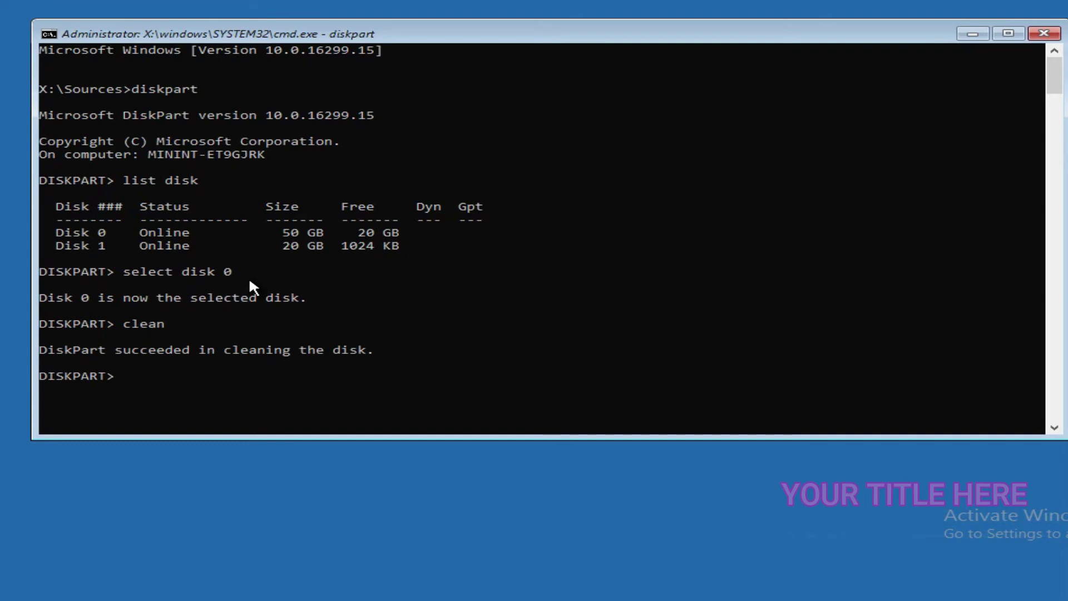
# Convert the cleaned disk to MBR format with "convert mbr"
pyautogui.write('c')
pyautogui.press('BackSpace')
pyautogui.write('convert mbr')
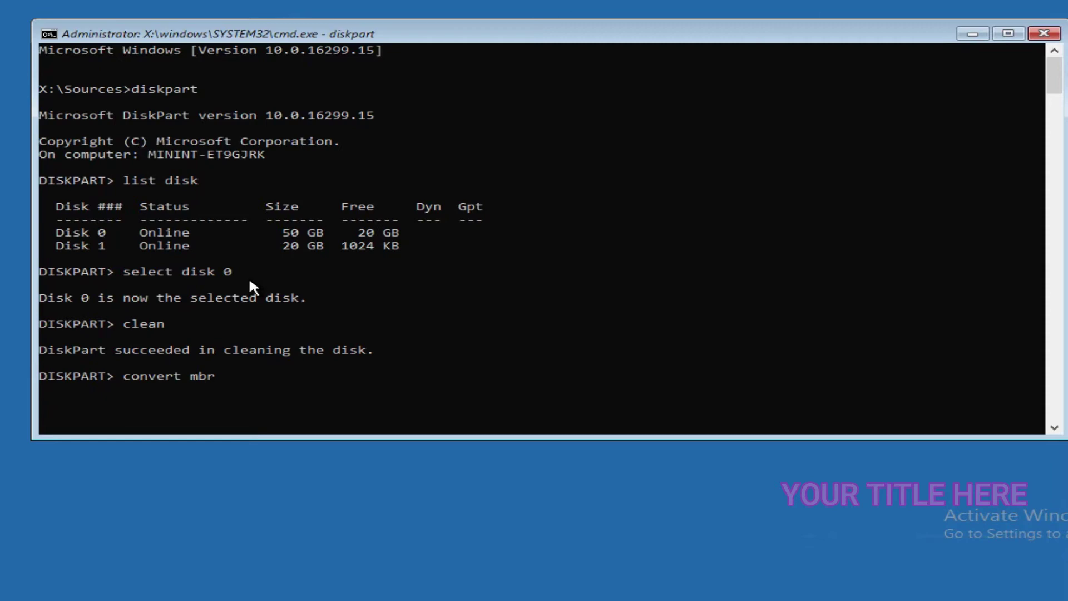
pyautogui.press('Return')
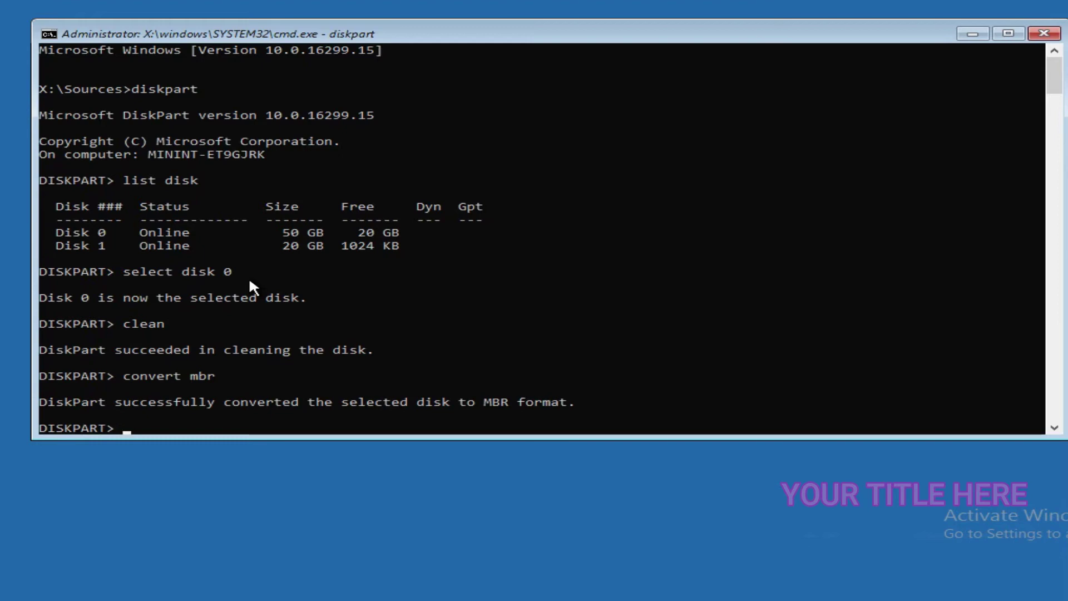
# Create a primary partition on the selected disk with the DiskPart command "create partition primary"
pyautogui.write('create par')
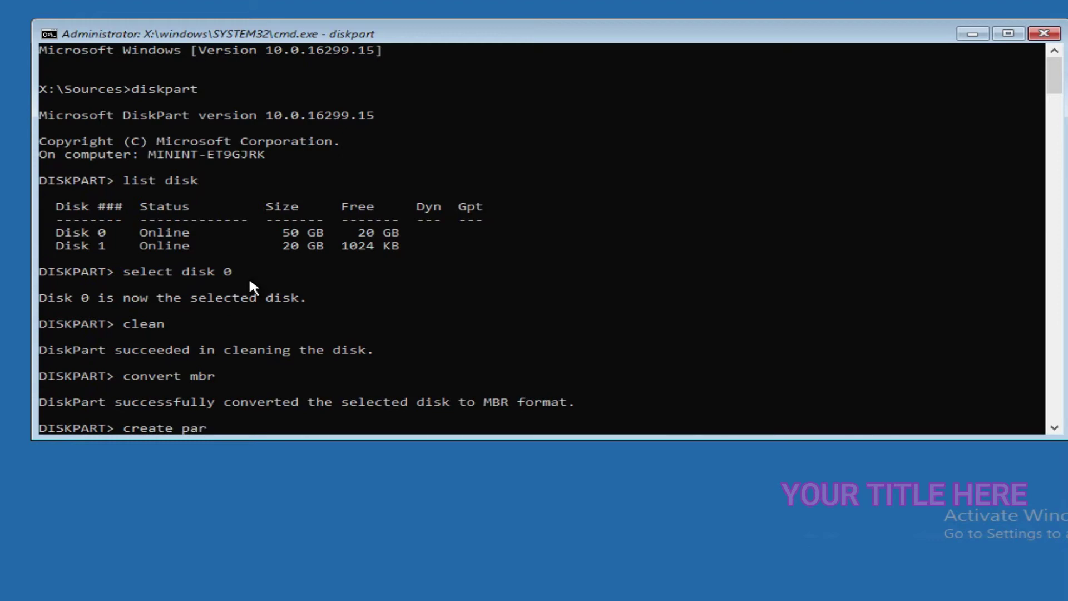
pyautogui.write('tition primary')
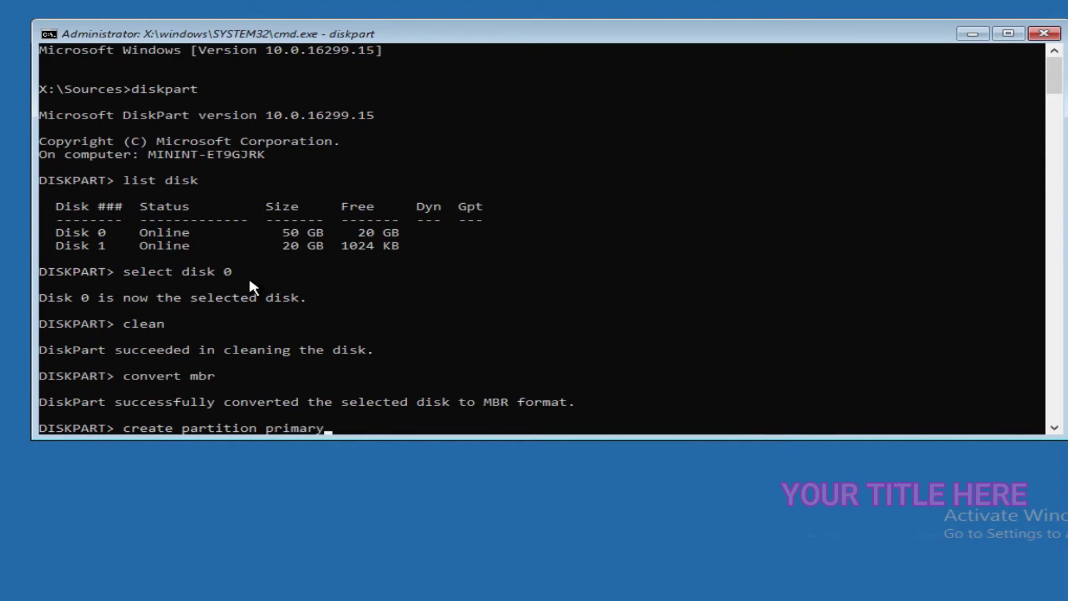
pyautogui.press('Return')
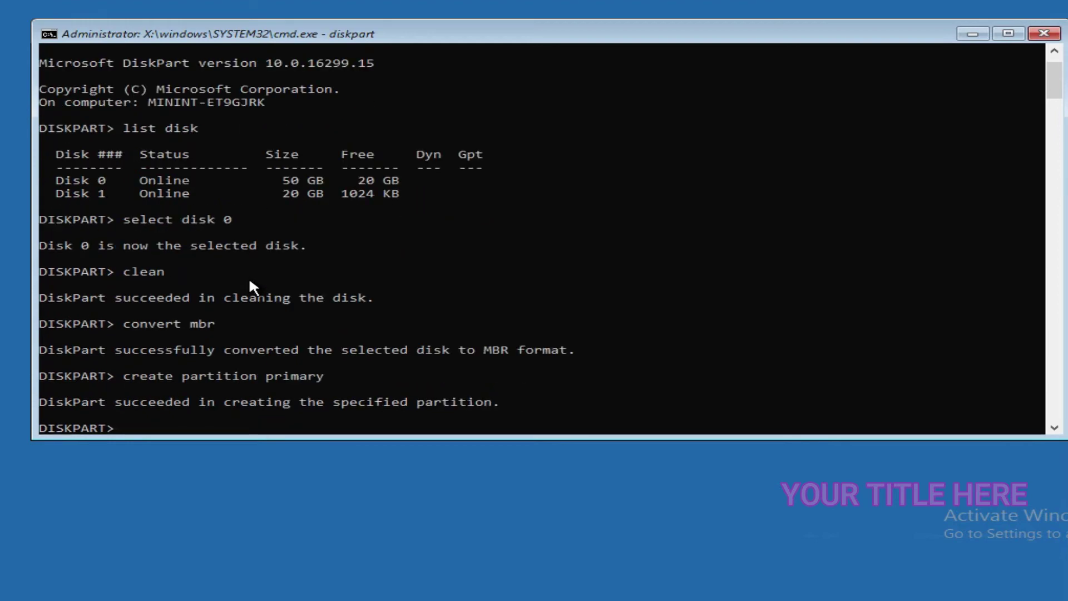
# Select partition 1 with "select partition 1" and quick-format it as NTFS with "format fs=ntfs quick"
pyautogui.write('select')
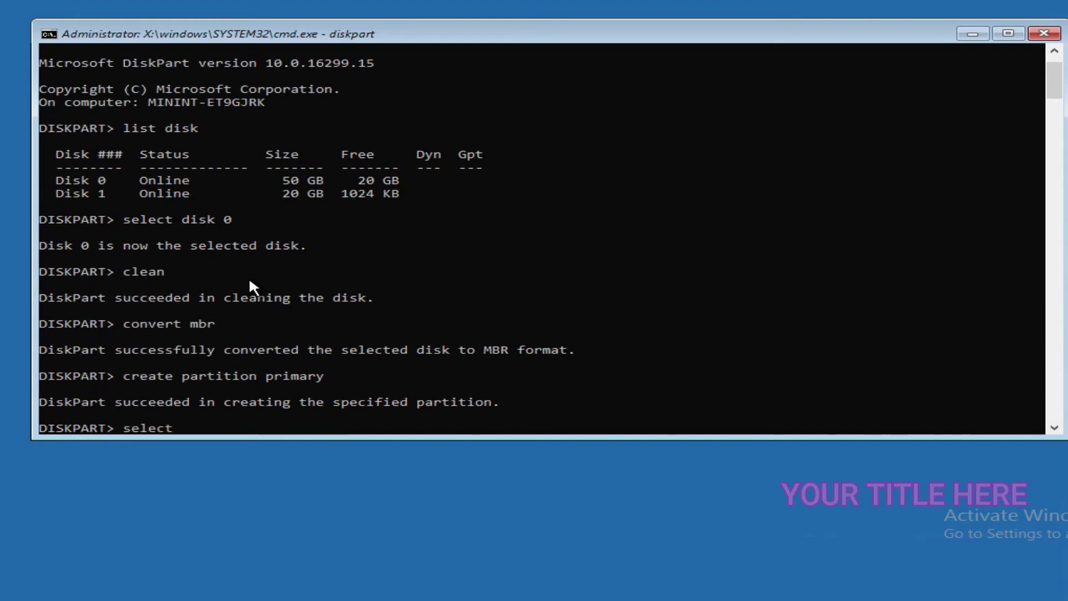
pyautogui.write(' par')
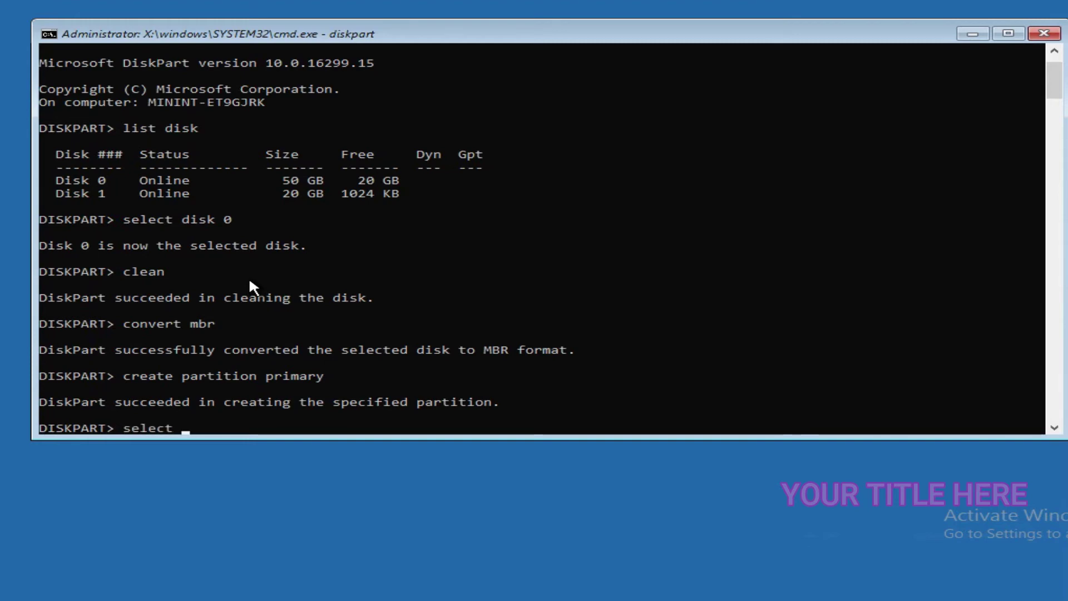
pyautogui.write('tition 1')
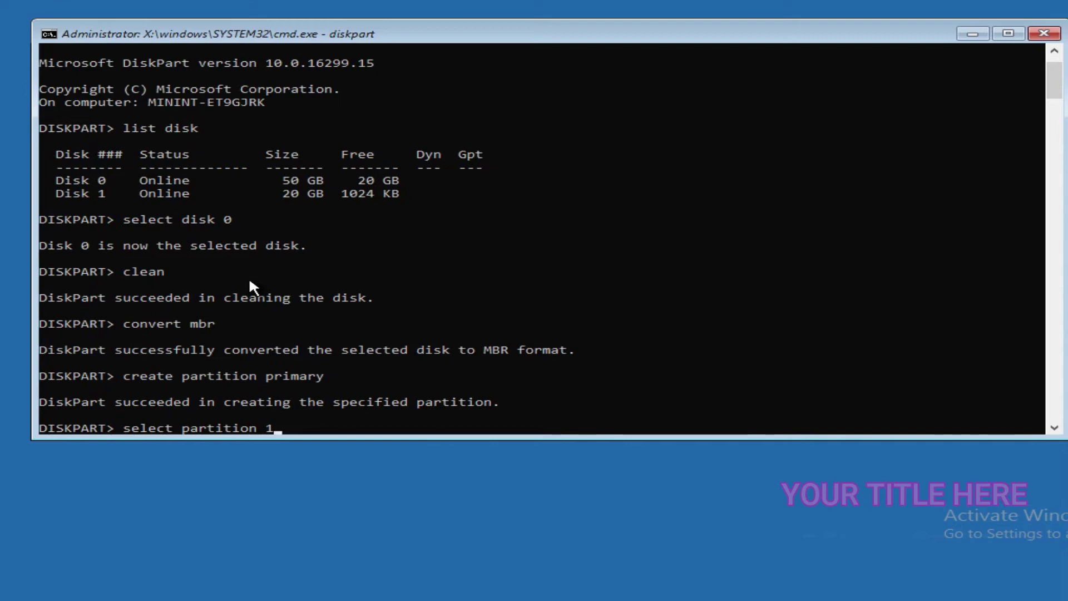
pyautogui.press('Return')
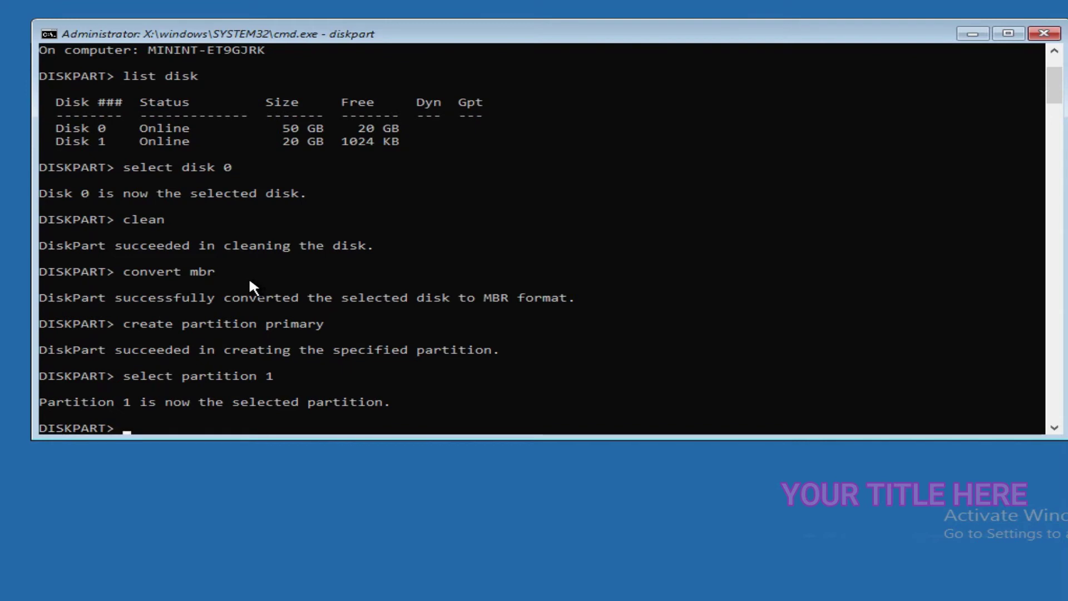
pyautogui.write('fo')
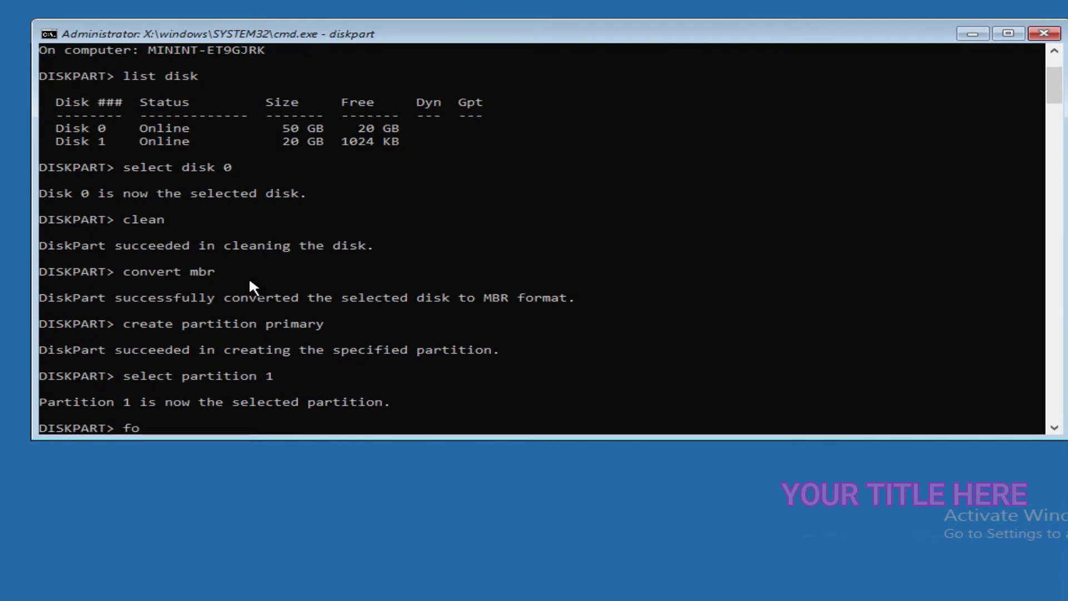
pyautogui.write('rmat f')
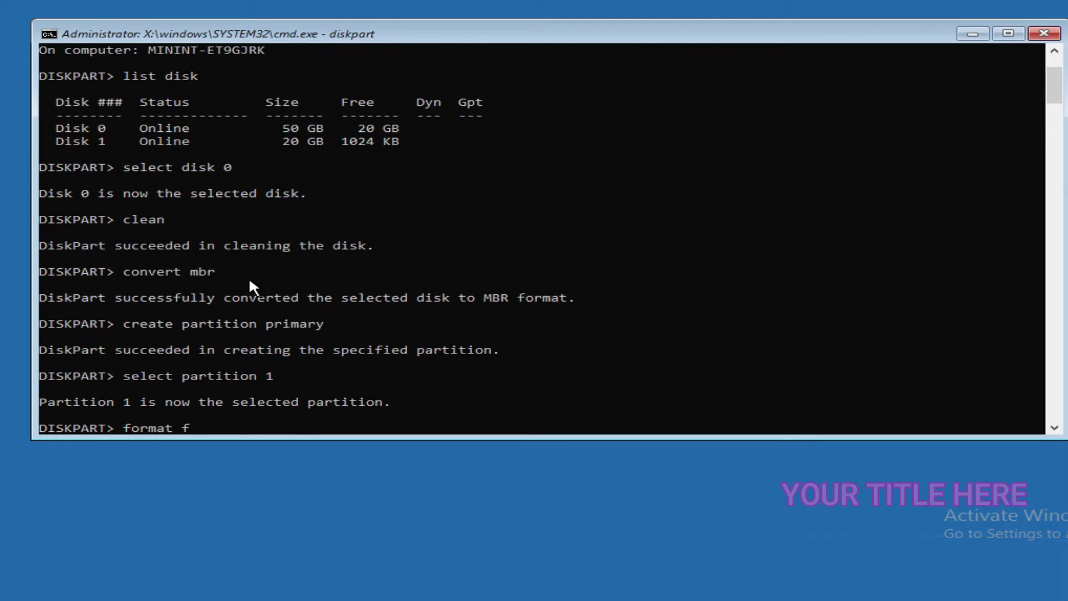
pyautogui.write('s=ntfs')
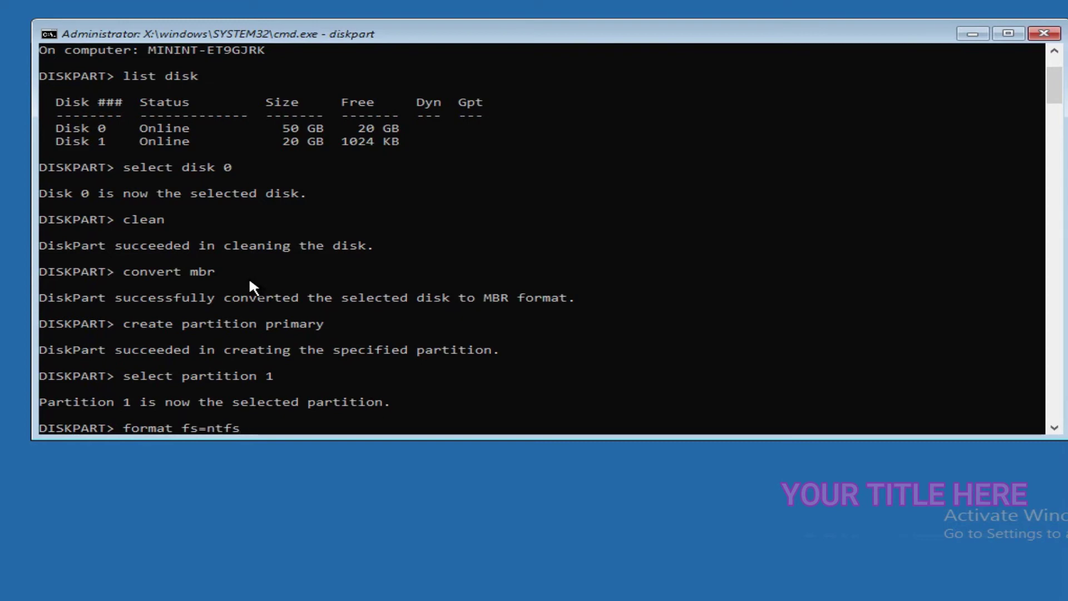
pyautogui.write(' quick')
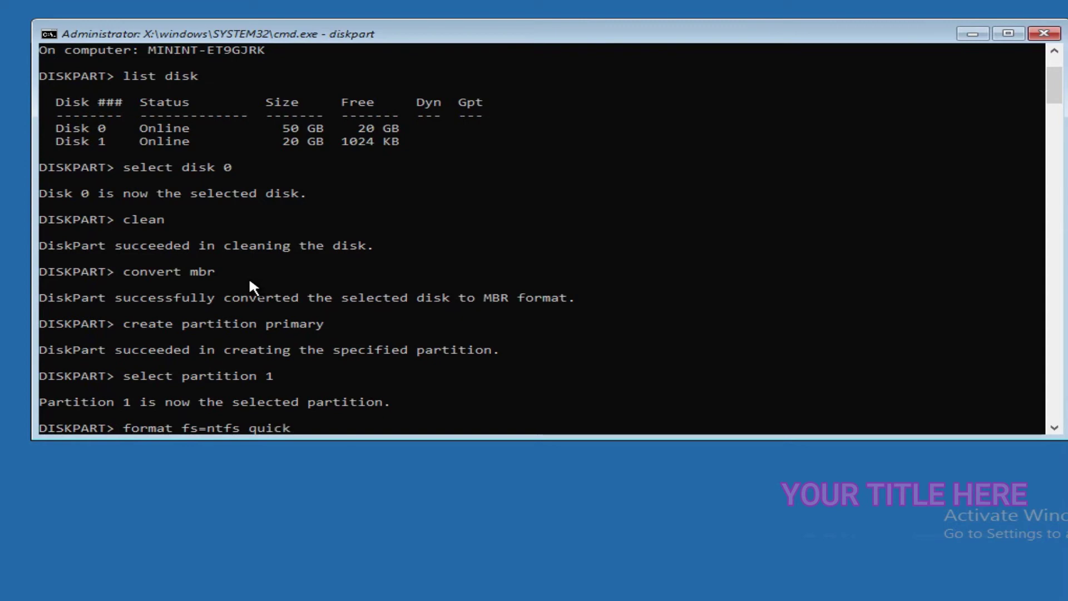
pyautogui.press('Return')
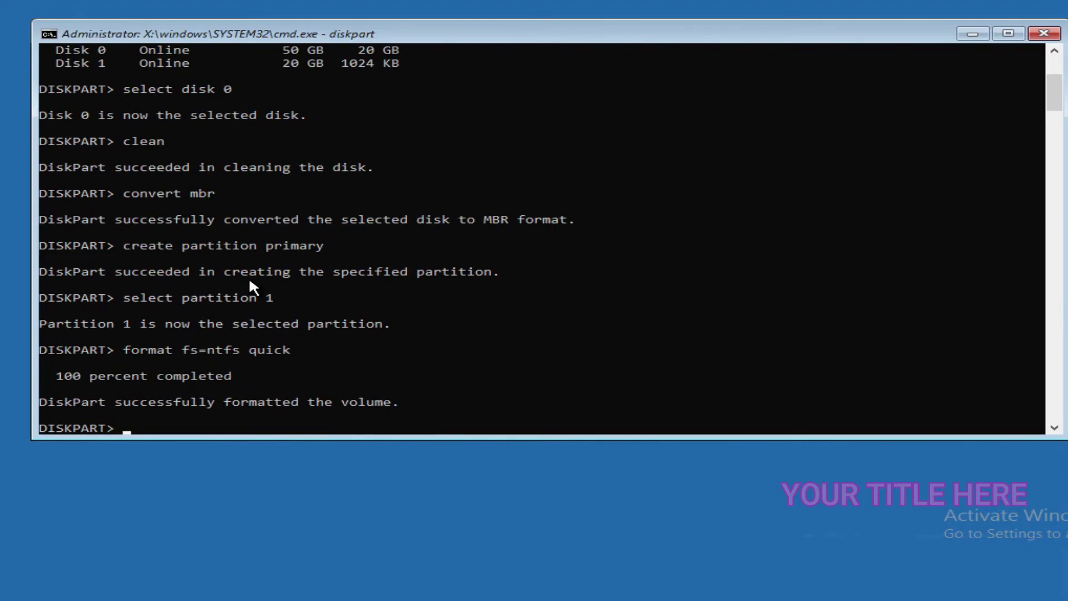
# Exit DiskPart and close the command prompt to return to the recovery options
pyautogui.write('exi')
pyautogui.write('t')
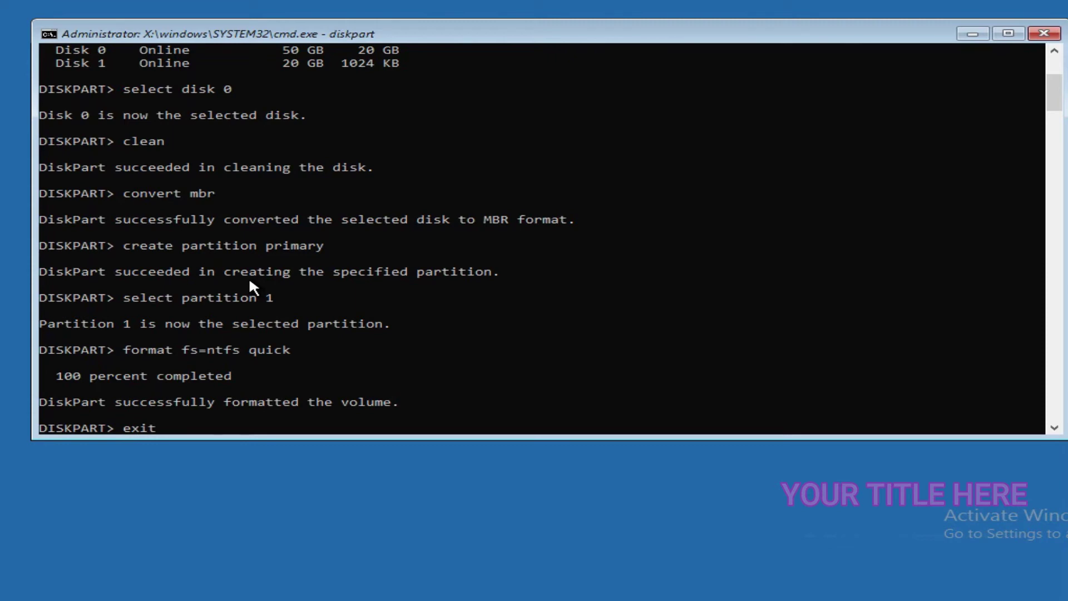
pyautogui.press('Return')
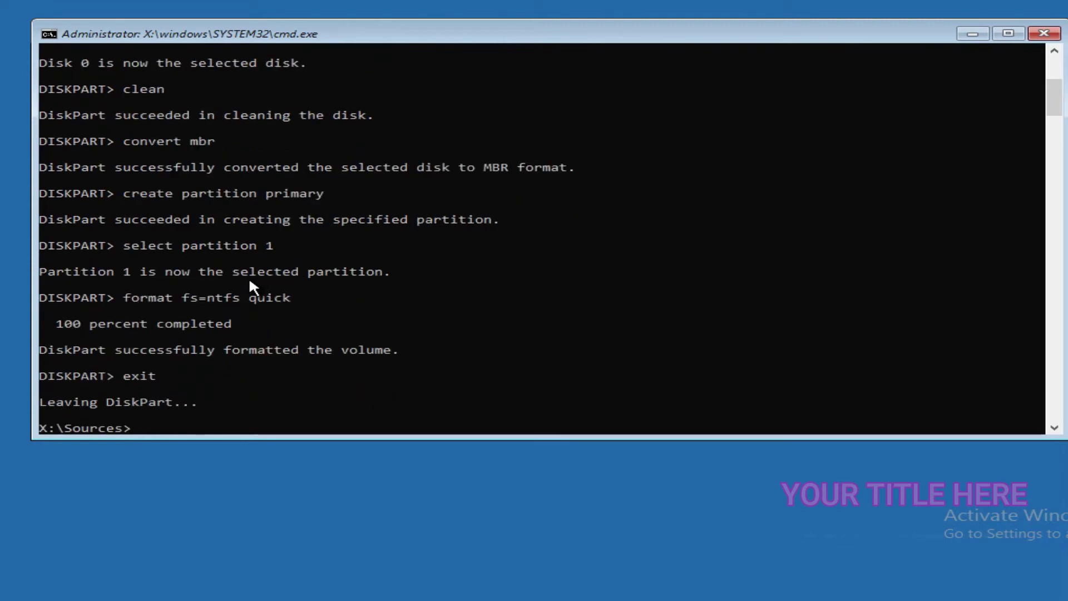
pyautogui.write('exit')
pyautogui.press('Return')
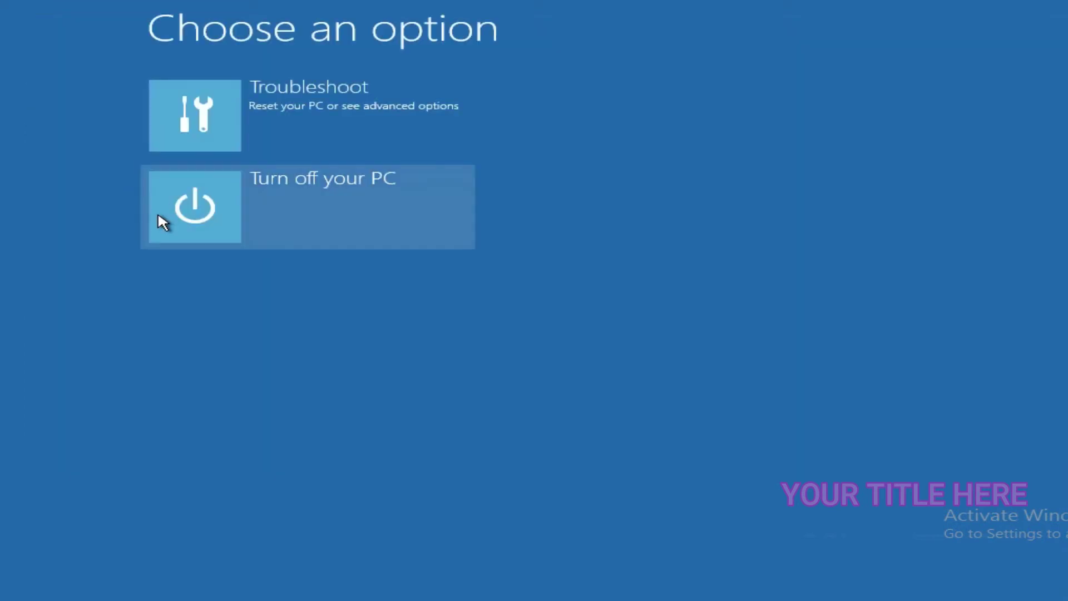
# Start System Image Recovery from the advanced troubleshooting options and accept the latest available system image on New Volume (D:)
pyautogui.click(302, 103)
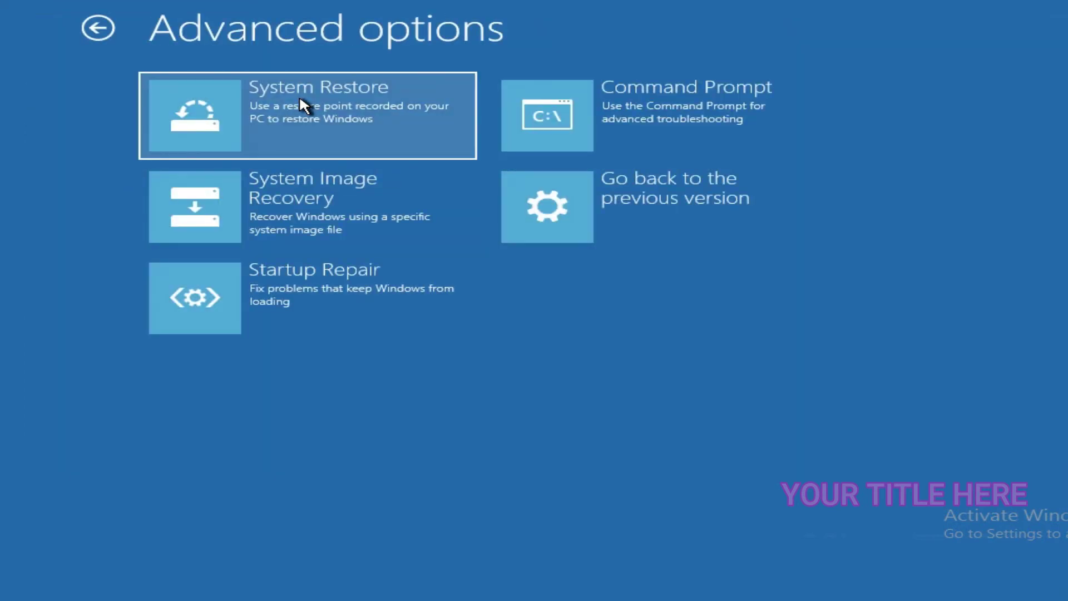
pyautogui.click(326, 225)
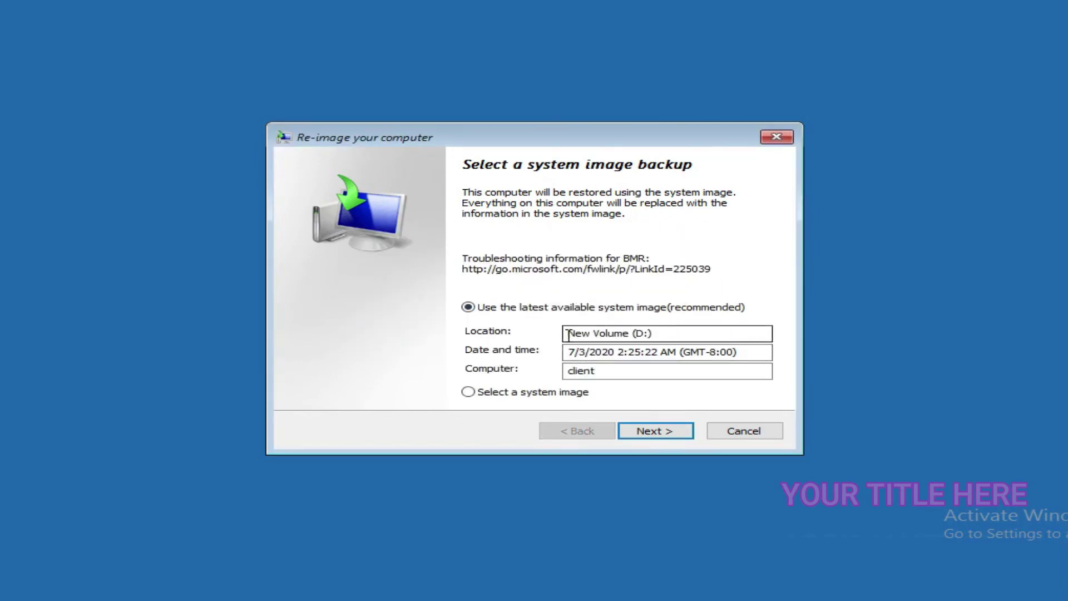
pyautogui.click(661, 434)
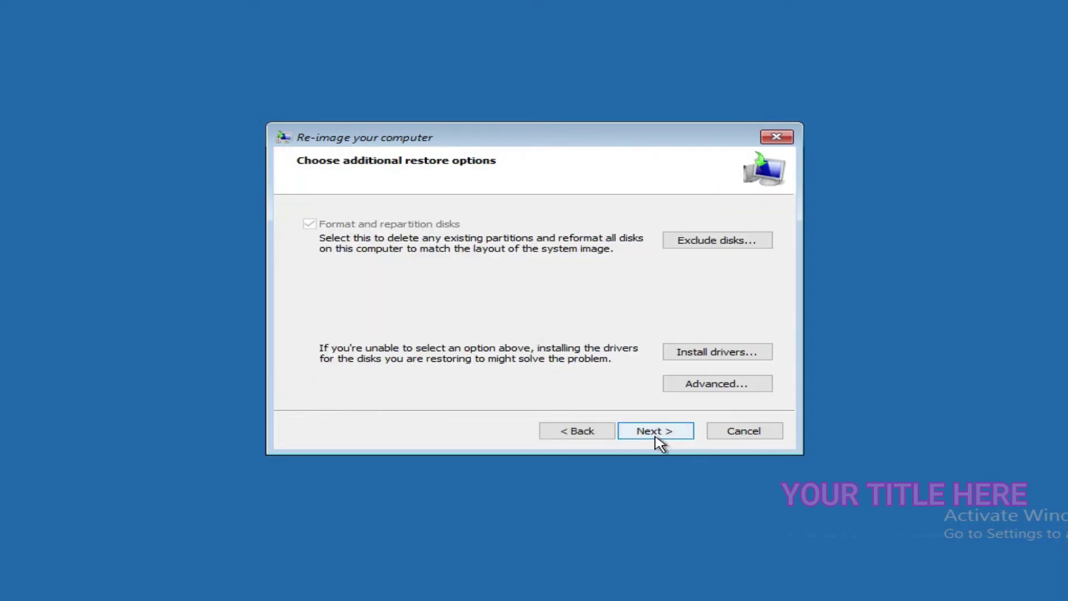
# Keep the default additional restore options, finish the re-image setup and confirm formatting and replacing all disks to be restored
pyautogui.click(659, 439)
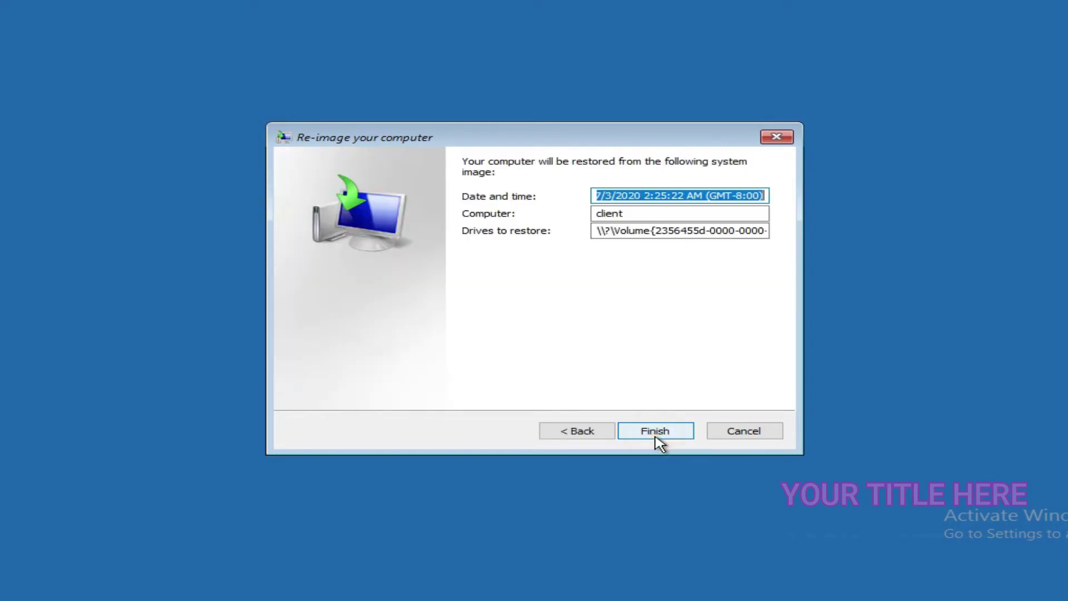
pyautogui.click(657, 440)
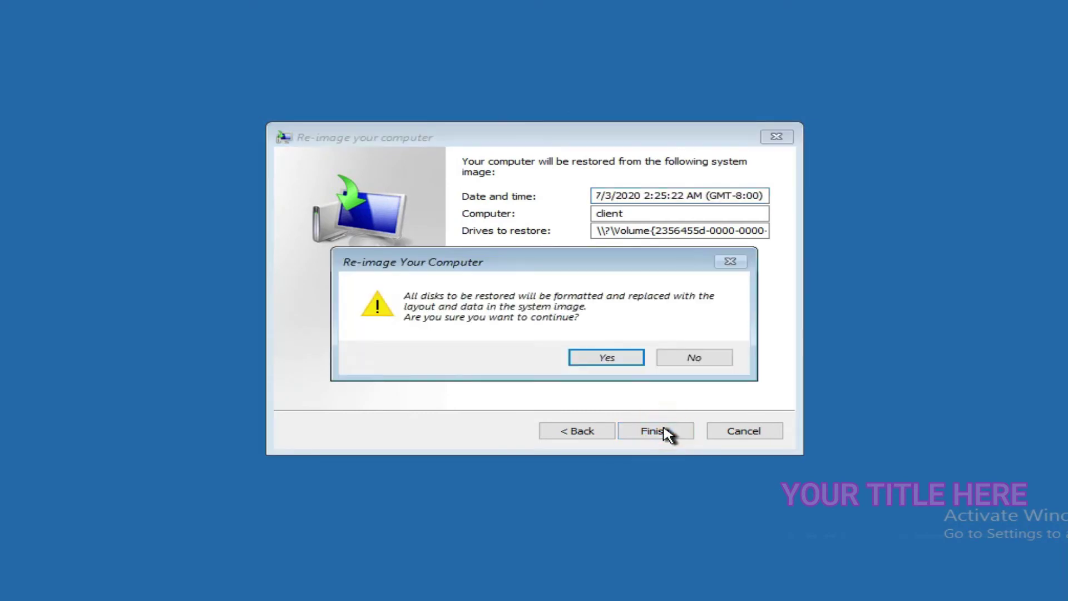
pyautogui.click(607, 359)
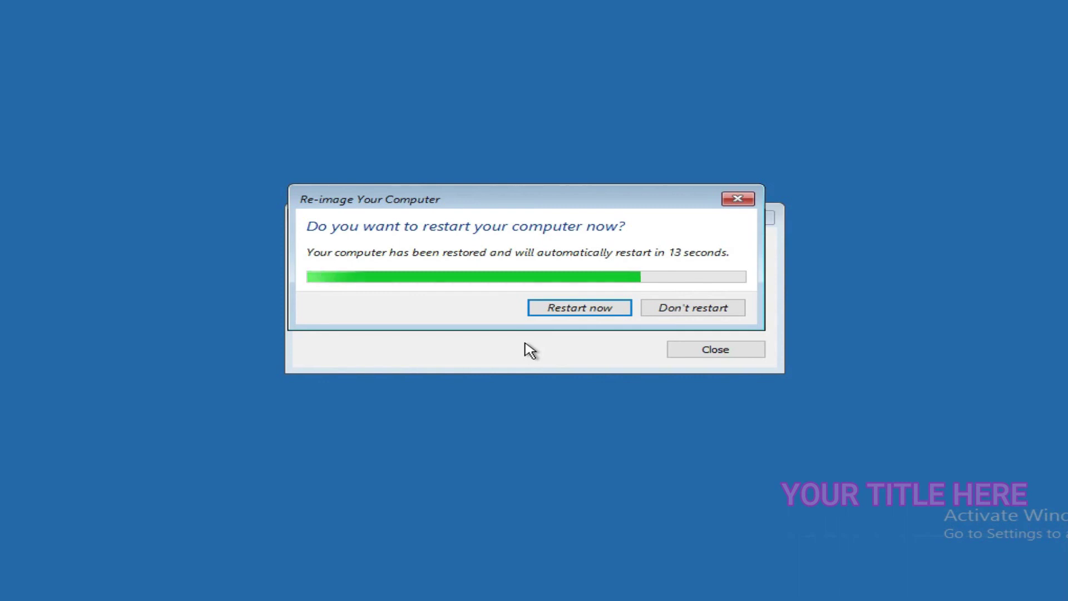
# Restart the restored computer immediately and sign in to the Administrator account by entering its password
pyautogui.click(564, 310)
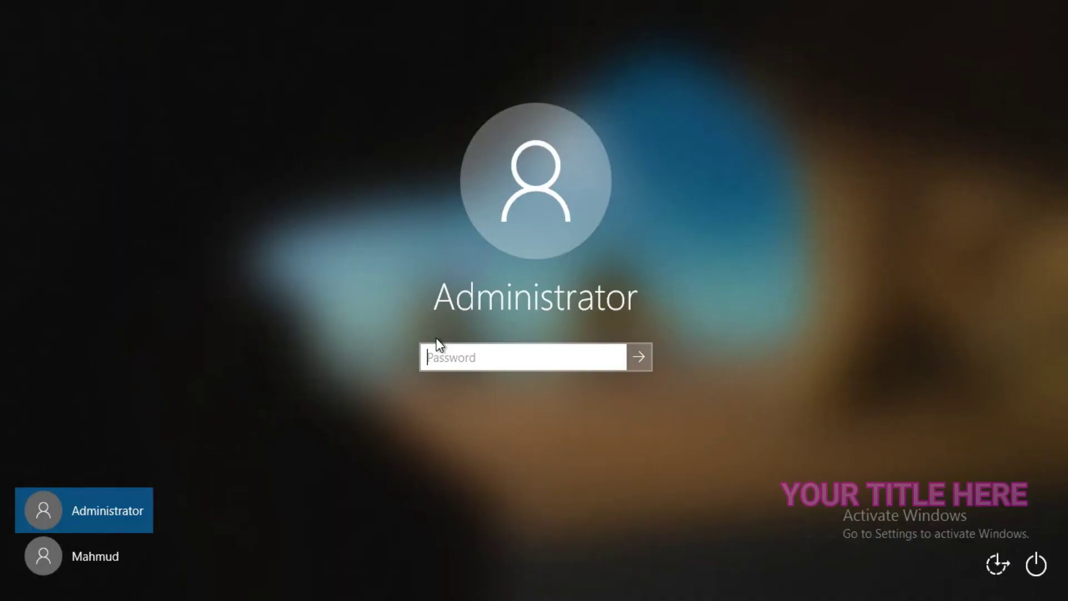
pyautogui.click(456, 363)
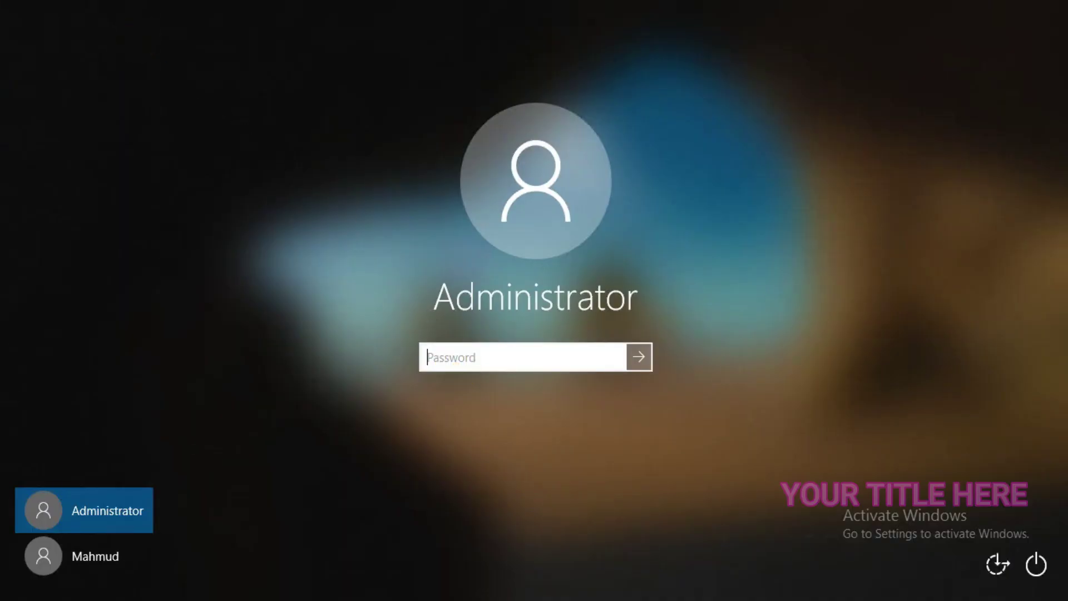
pyautogui.write('••••••••••')
pyautogui.press('Return')
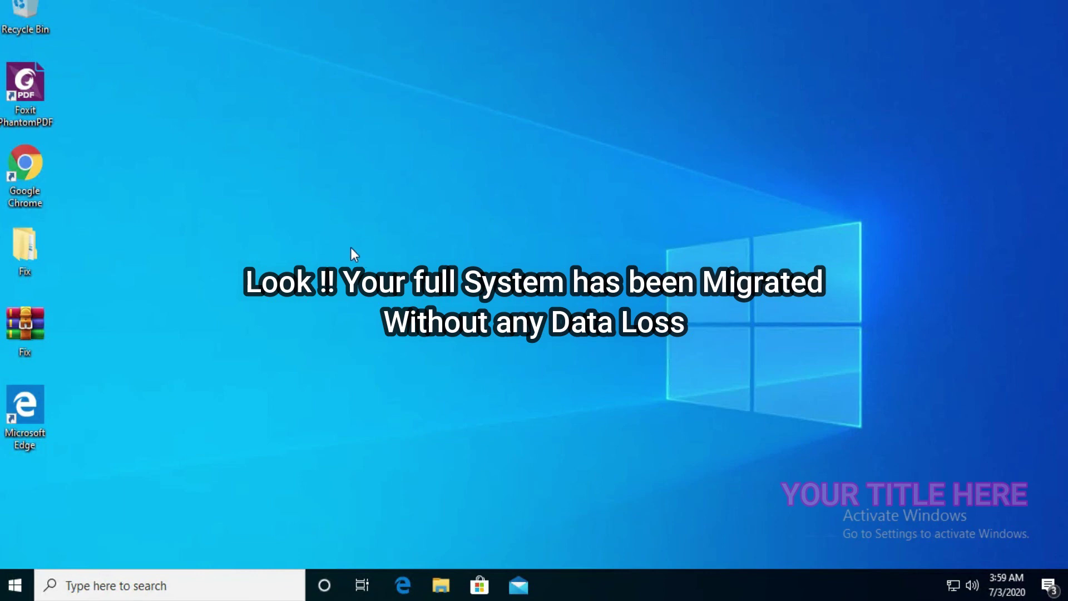
pyautogui.moveTo(98, 490); pyautogui.dragTo(35, 8)
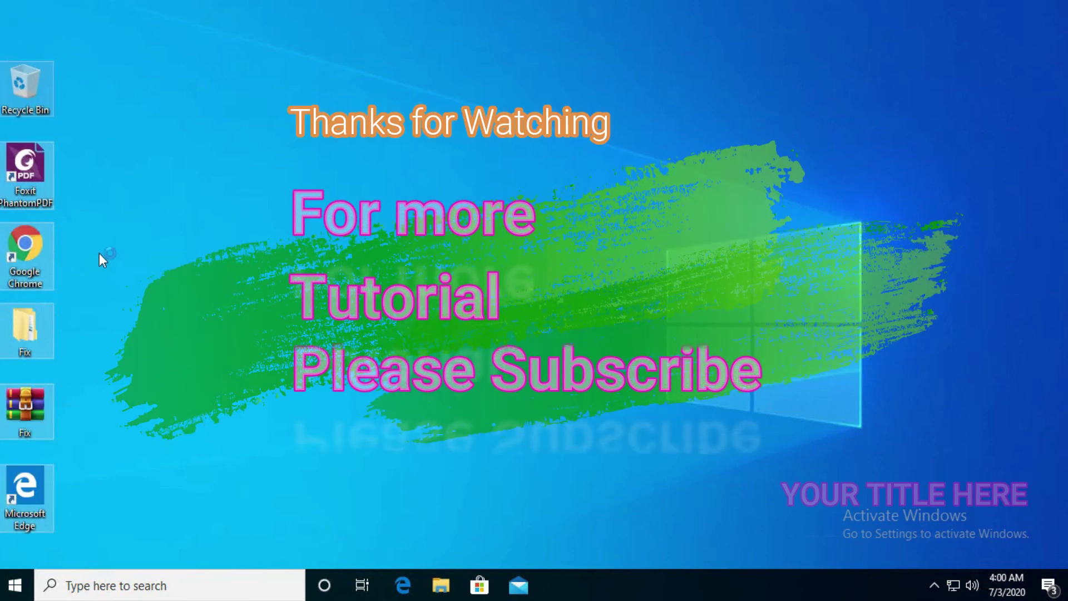
pyautogui.click(328, 325)
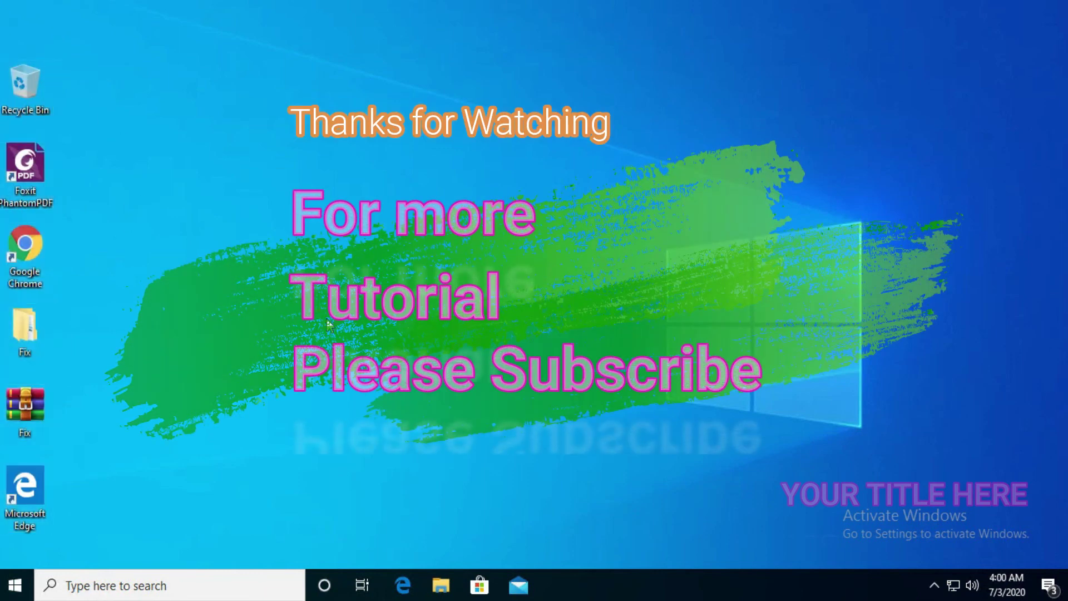